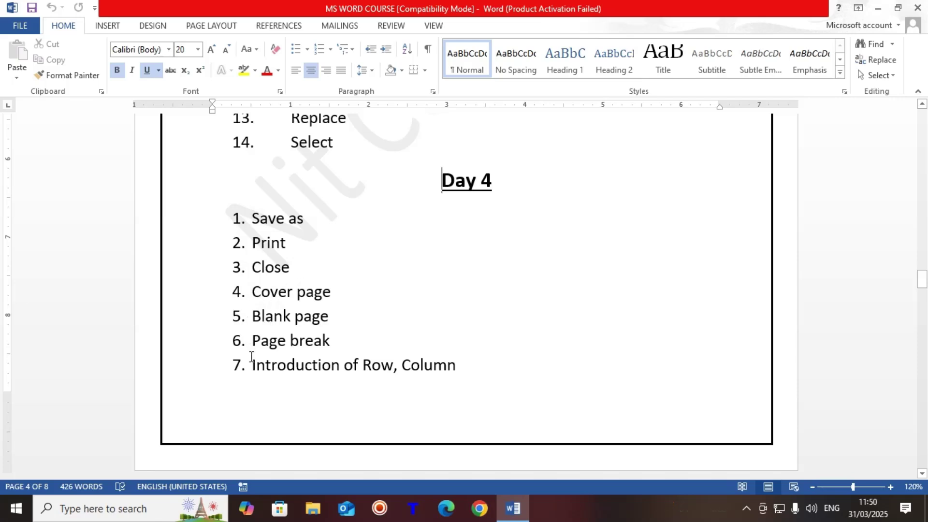
- Display the course document with multiple pages side by side
{"action": "scroll", "coordinate": [399, 299], "scroll_direction": "down", "scroll_amount": 5}
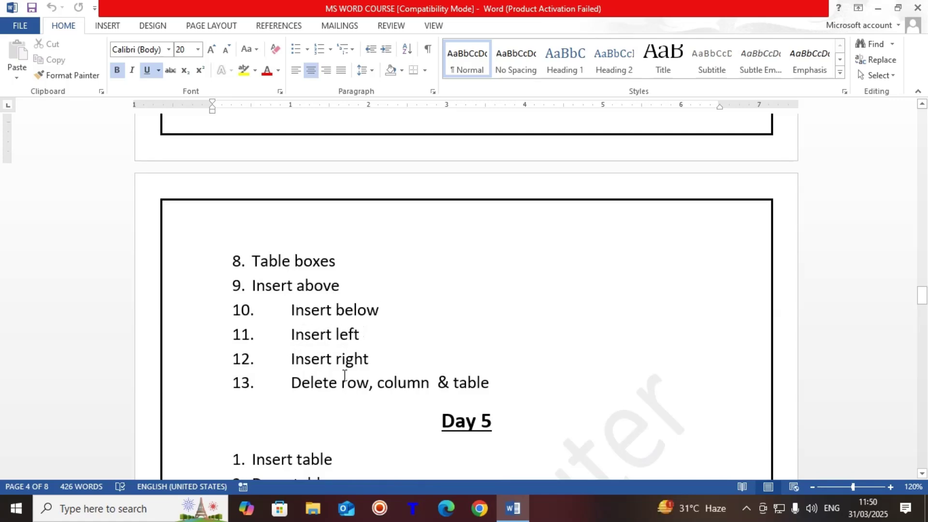
{"action": "scroll", "coordinate": [374, 307], "scroll_direction": "up", "scroll_amount": 3}
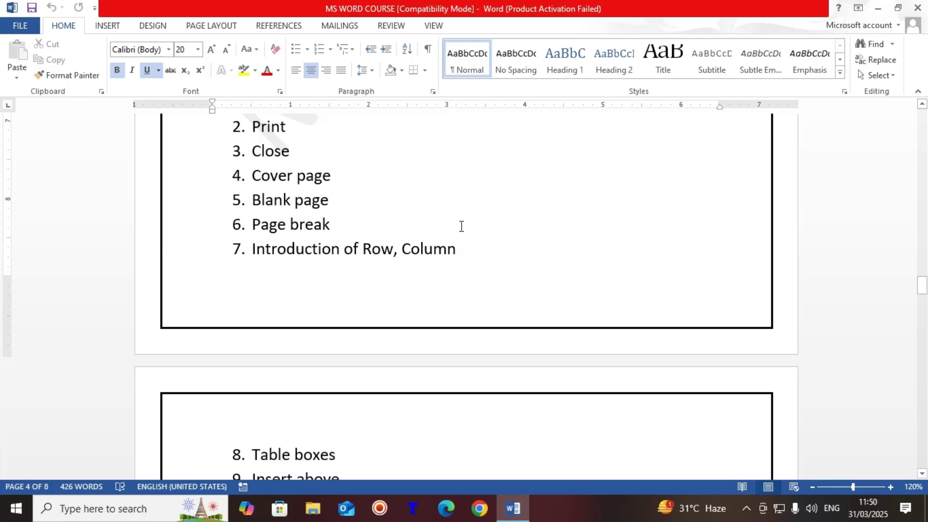
{"action": "scroll", "coordinate": [461, 226], "scroll_direction": "down", "scroll_amount": 5}
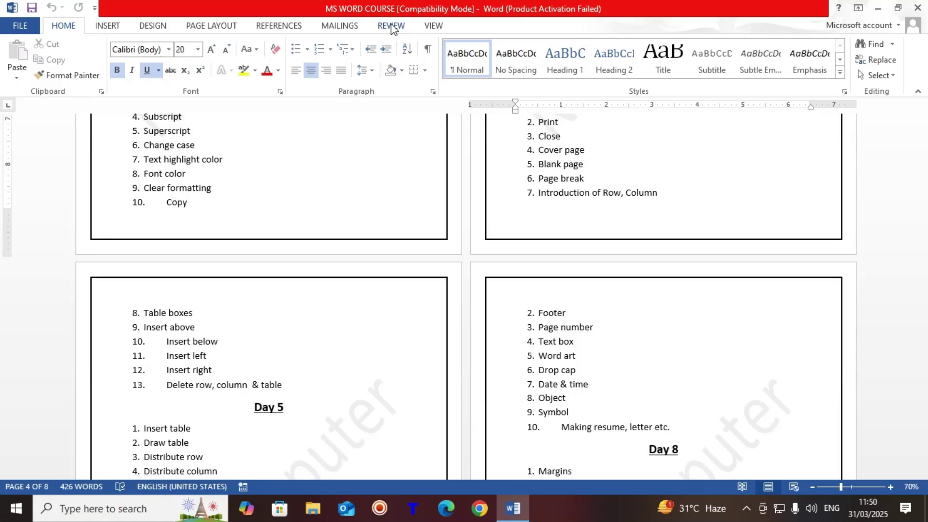
{"action": "left_click", "coordinate": [431, 25]}
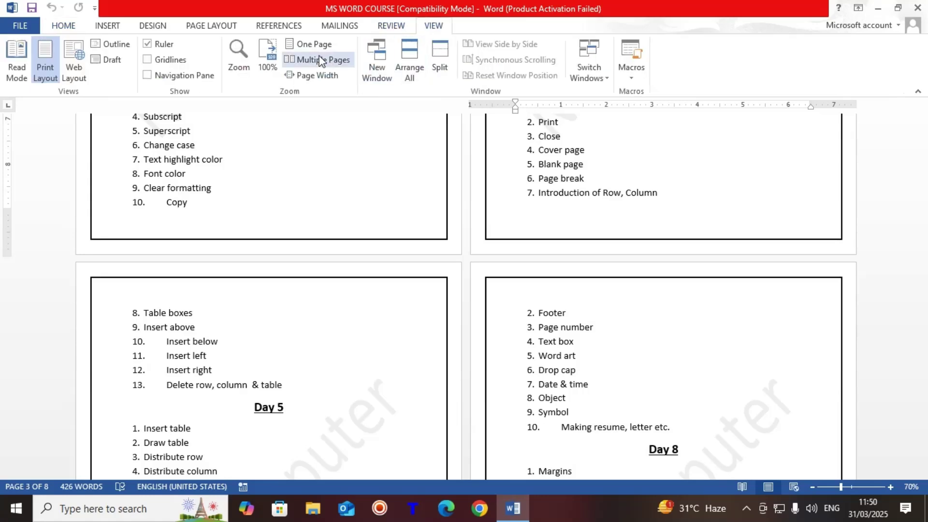
{"action": "left_click", "coordinate": [319, 60]}
{"action": "scroll", "coordinate": [376, 206], "scroll_direction": "up", "scroll_amount": 5}
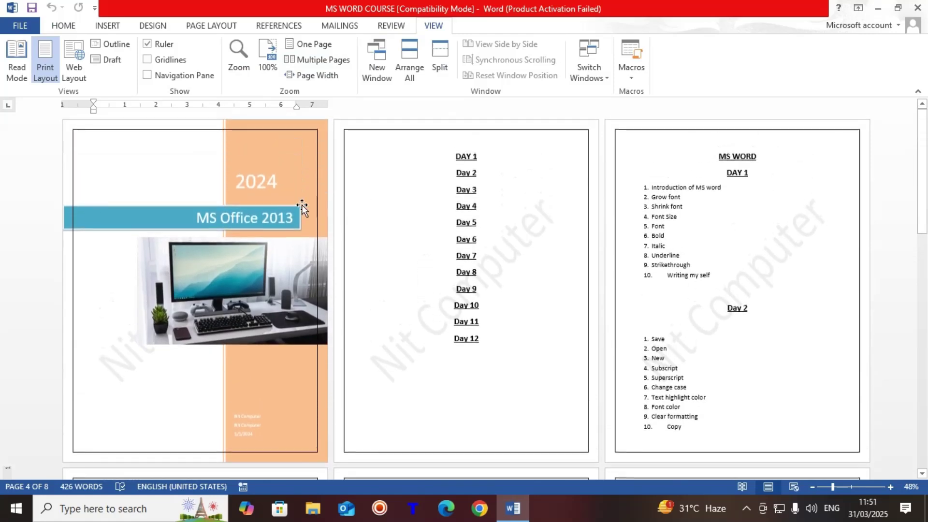
- Insert two blank pages after "Macros", the last item of the Day 12 list
{"action": "scroll", "coordinate": [717, 205], "scroll_direction": "down", "scroll_amount": 2}
{"action": "scroll", "coordinate": [717, 205], "scroll_direction": "down", "scroll_amount": 5}
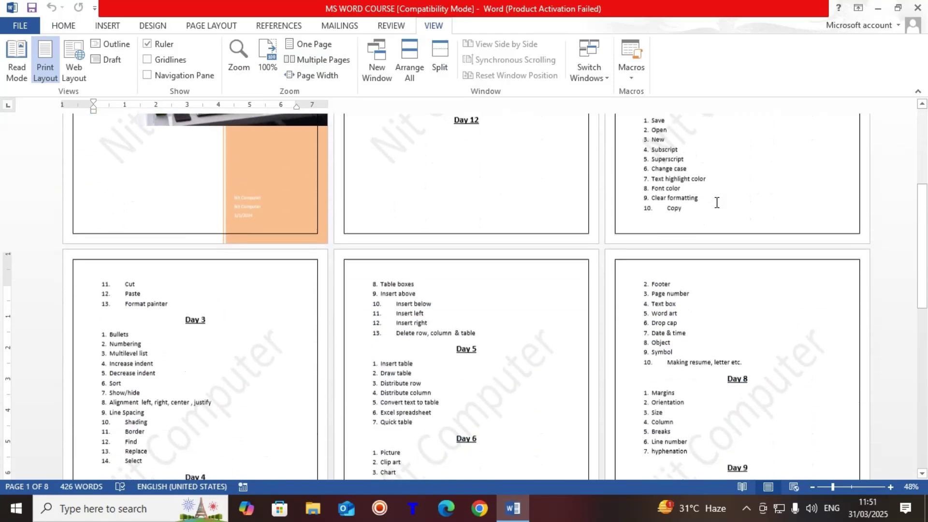
{"action": "scroll", "coordinate": [695, 244], "scroll_direction": "down", "scroll_amount": 4}
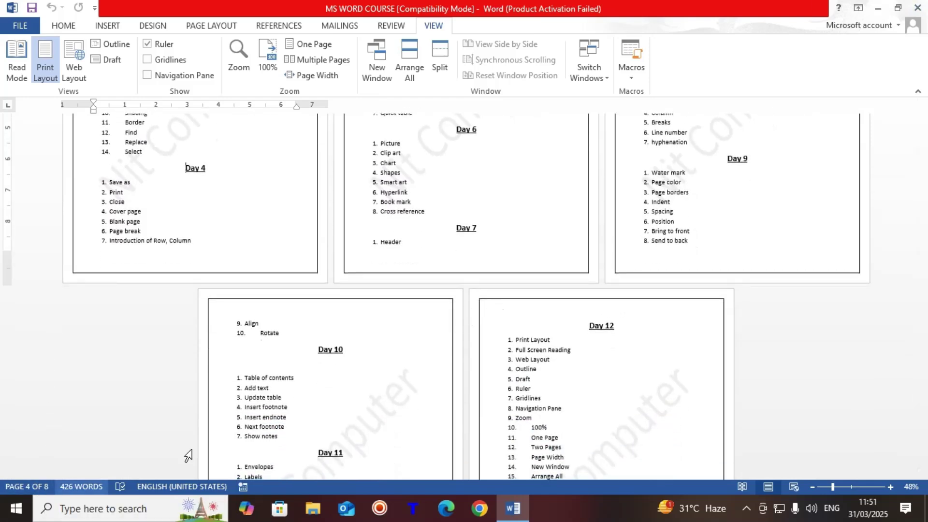
{"action": "scroll", "coordinate": [512, 412], "scroll_direction": "up", "scroll_amount": 3}
{"action": "scroll", "coordinate": [512, 412], "scroll_direction": "down", "scroll_amount": 6}
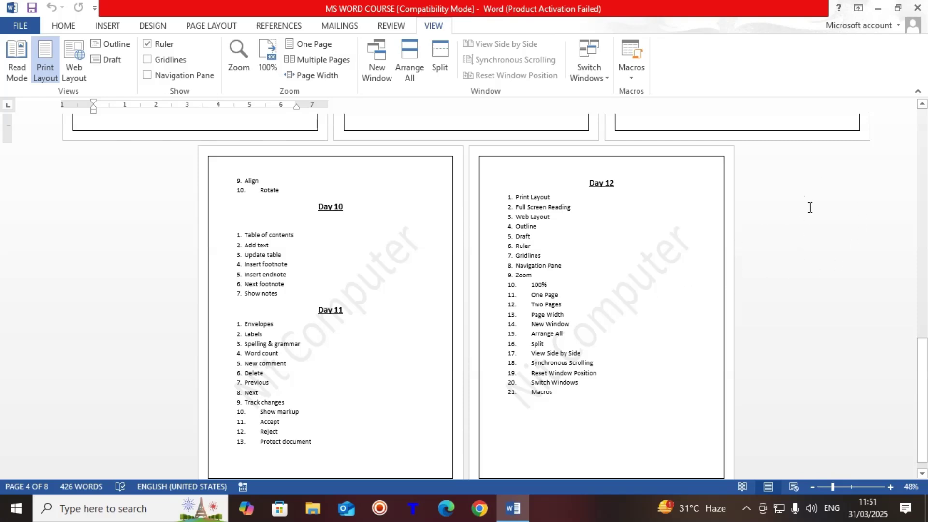
{"action": "left_click", "coordinate": [556, 395]}
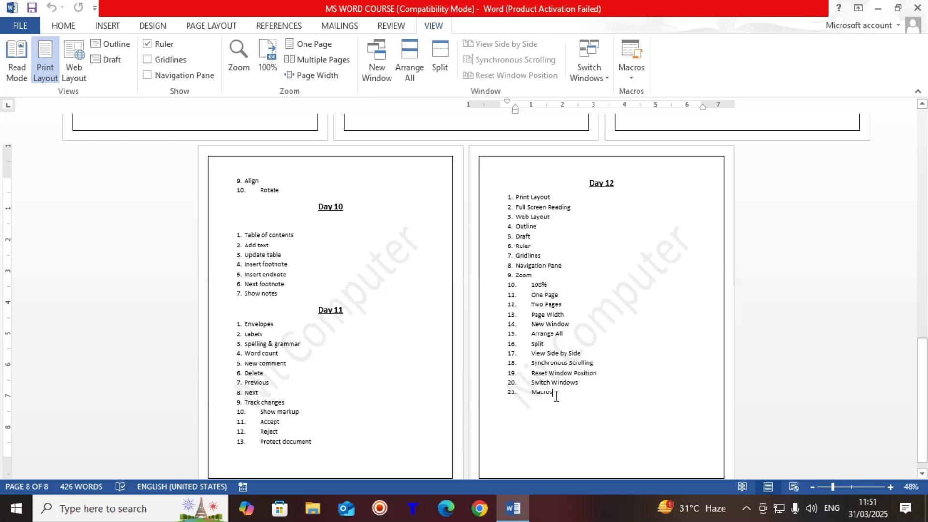
{"action": "left_click", "coordinate": [114, 28]}
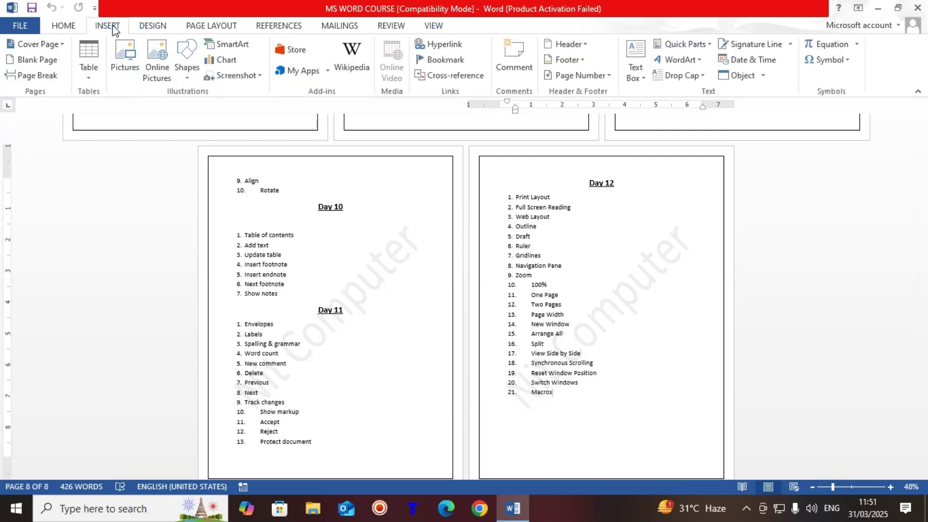
{"action": "left_click", "coordinate": [35, 60]}
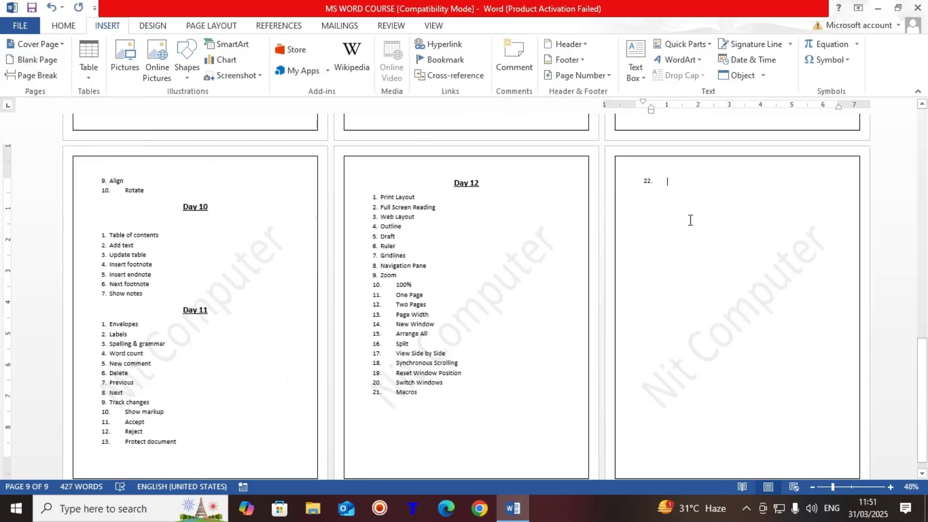
{"action": "left_click", "coordinate": [36, 61]}
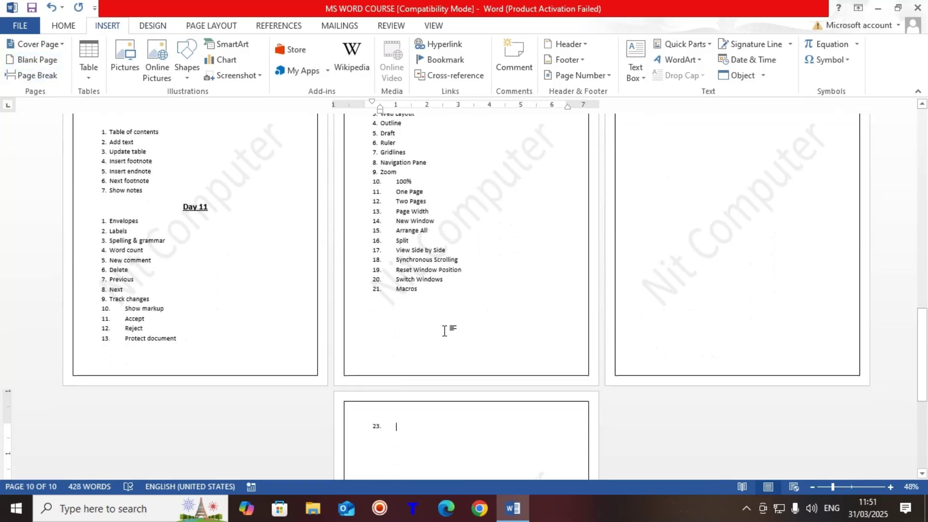
- Remove the empty list numbers 23 and 22 from the new blank pages at the document's end
{"action": "key", "text": "BackSpace"}
{"action": "key", "text": "BackSpace"}
{"action": "scroll", "coordinate": [698, 300], "scroll_direction": "up", "scroll_amount": 3}
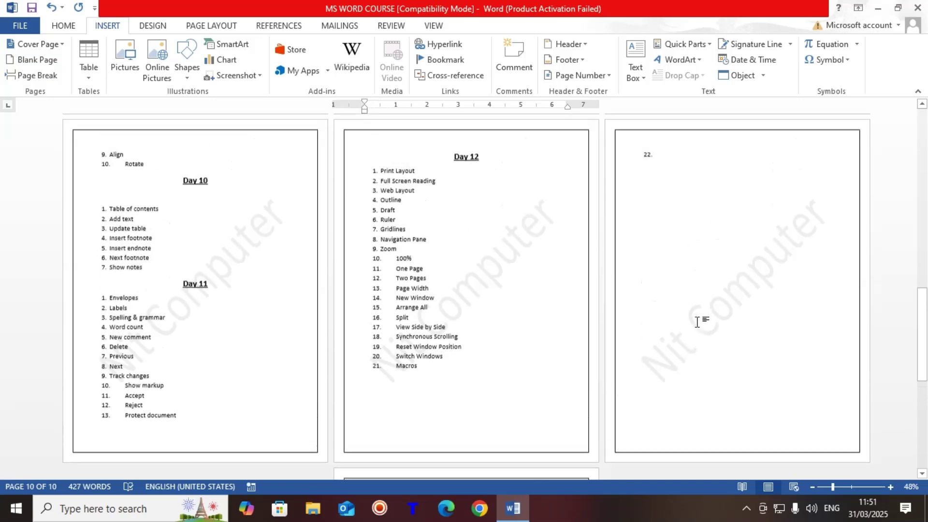
{"action": "left_click", "coordinate": [667, 220]}
{"action": "key", "text": "BackSpace"}
{"action": "key", "text": "BackSpace"}
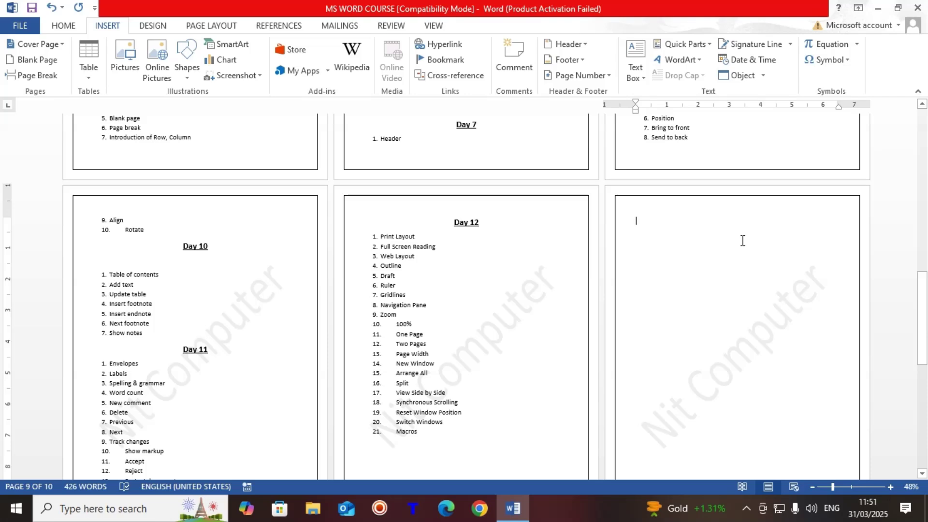
- Insert a blank page after the Day 4 item "Introduction of Row, Column", and undo the insertion
{"action": "scroll", "coordinate": [530, 273], "scroll_direction": "up", "scroll_amount": 3}
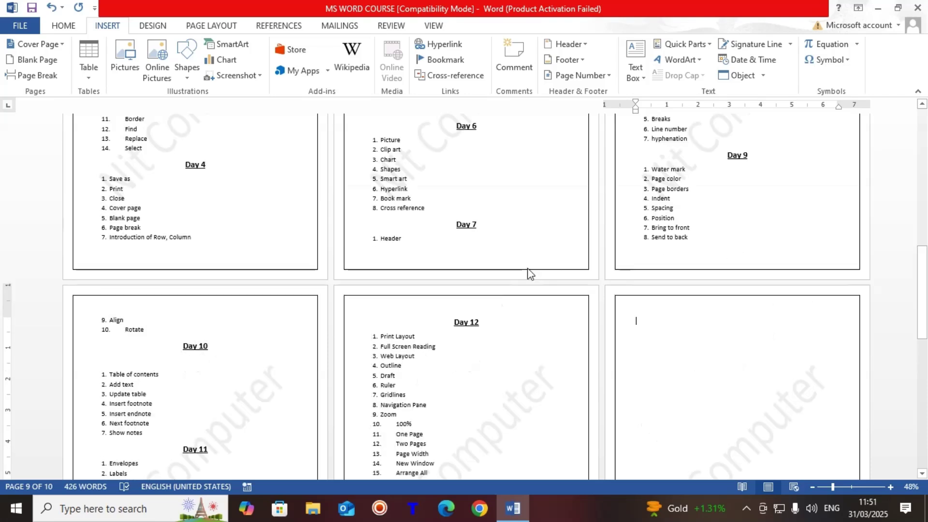
{"action": "scroll", "coordinate": [529, 273], "scroll_direction": "up", "scroll_amount": 8}
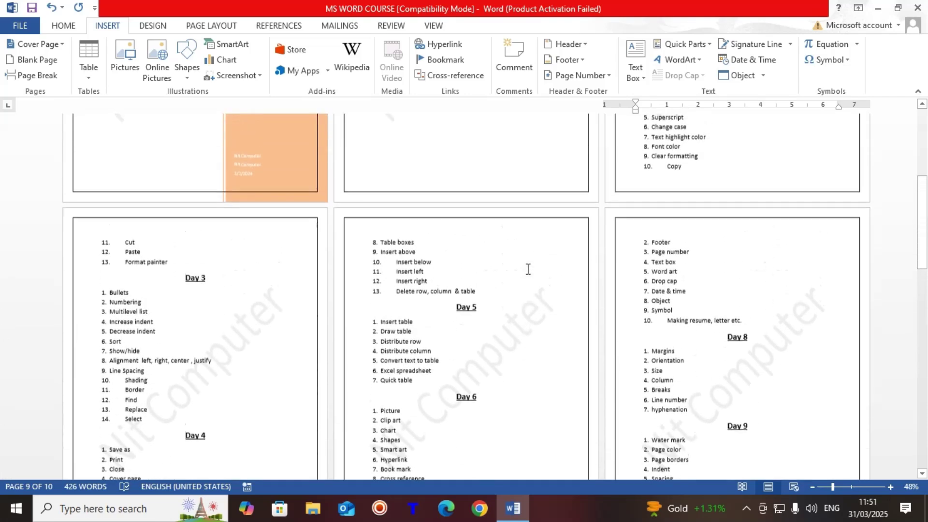
{"action": "left_click", "coordinate": [212, 280]}
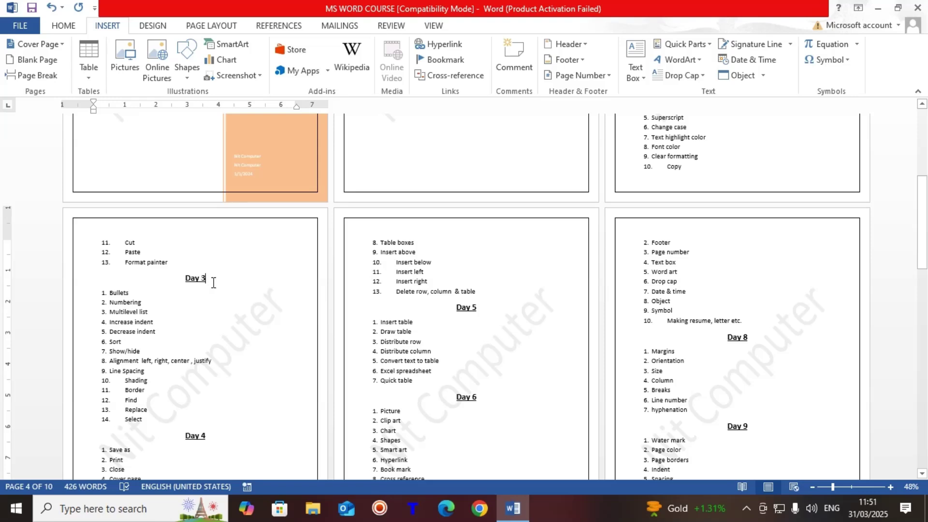
{"action": "scroll", "coordinate": [224, 377], "scroll_direction": "down", "scroll_amount": 3}
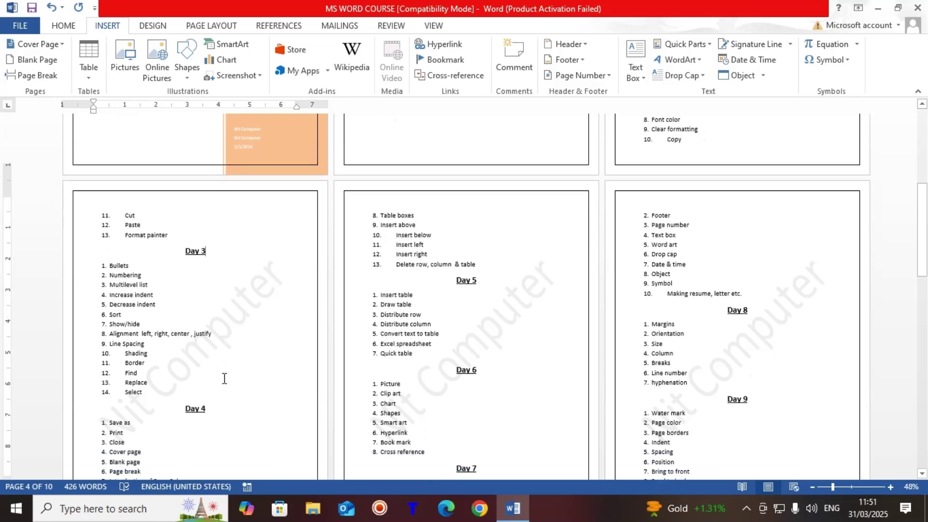
{"action": "scroll", "coordinate": [224, 378], "scroll_direction": "down", "scroll_amount": 1}
{"action": "left_click", "coordinate": [195, 379]}
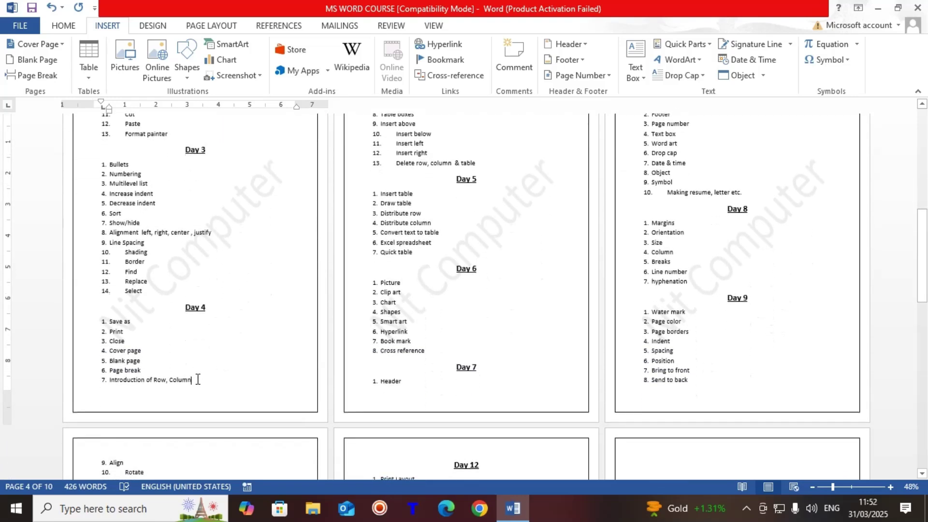
{"action": "left_click", "coordinate": [45, 59]}
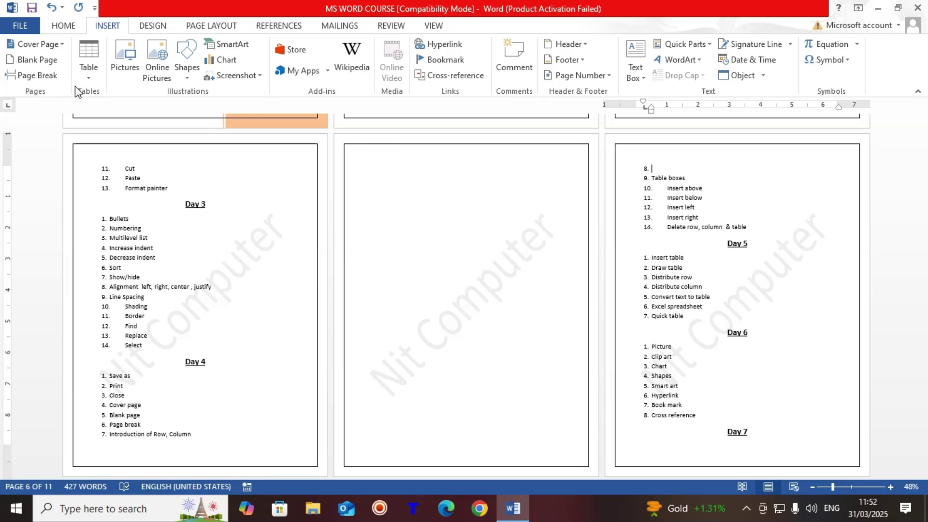
{"action": "key", "text": "Delete"}
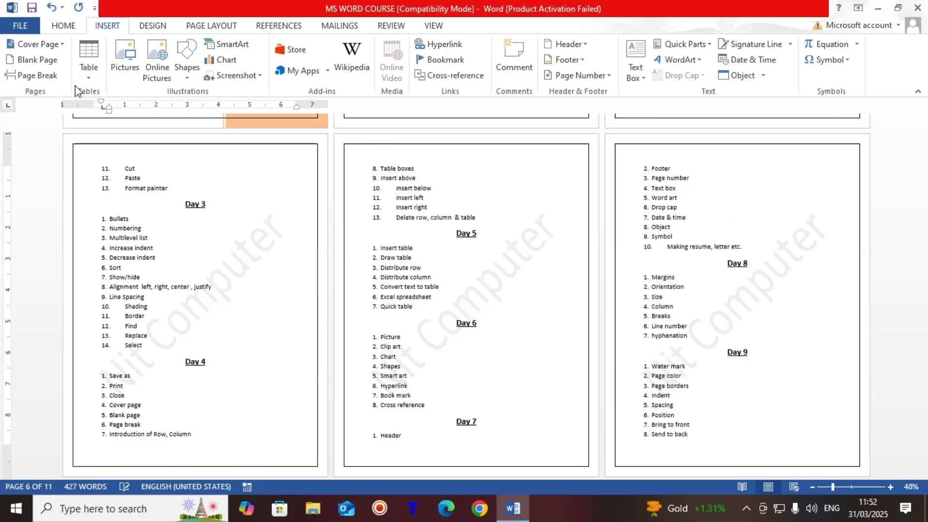
- Insert a page break after "Writing my self", the last item of the Day 1 list
{"action": "scroll", "coordinate": [386, 213], "scroll_direction": "up", "scroll_amount": 5}
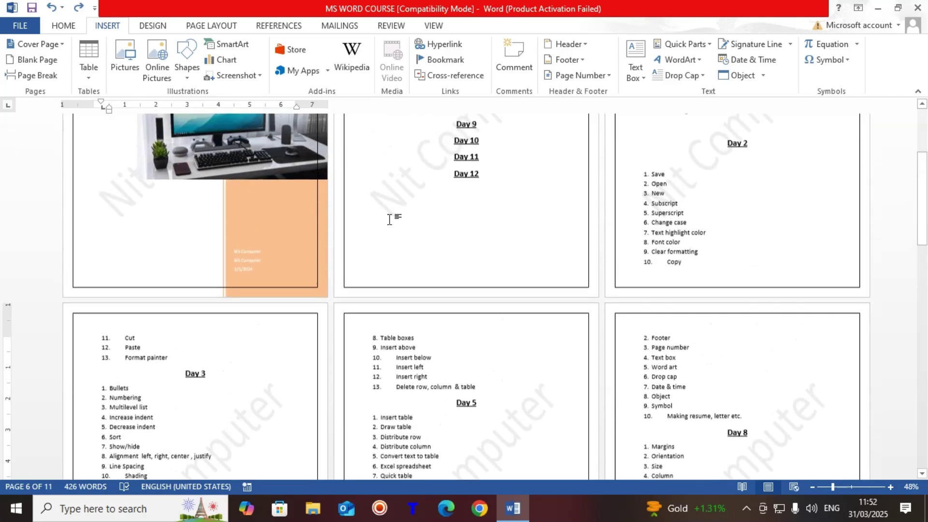
{"action": "scroll", "coordinate": [389, 219], "scroll_direction": "up", "scroll_amount": 5}
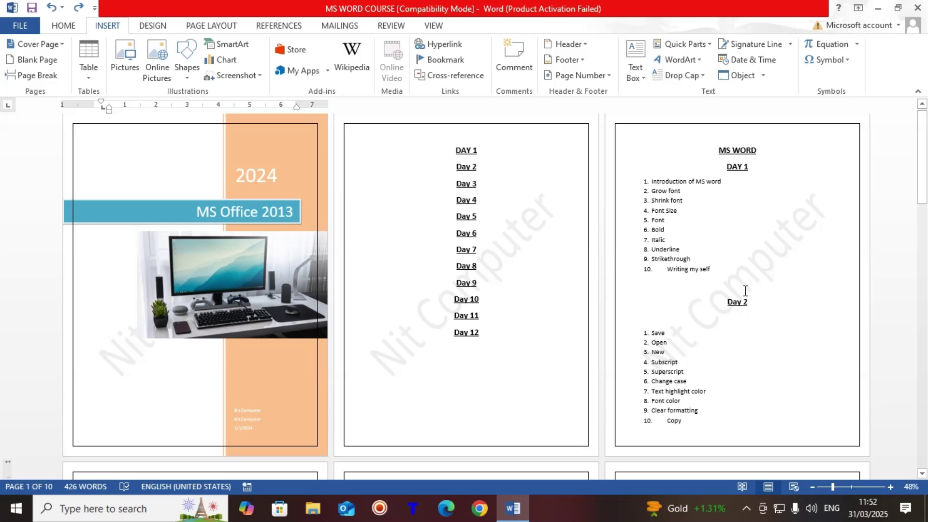
{"action": "scroll", "coordinate": [742, 308], "scroll_direction": "down", "scroll_amount": 6}
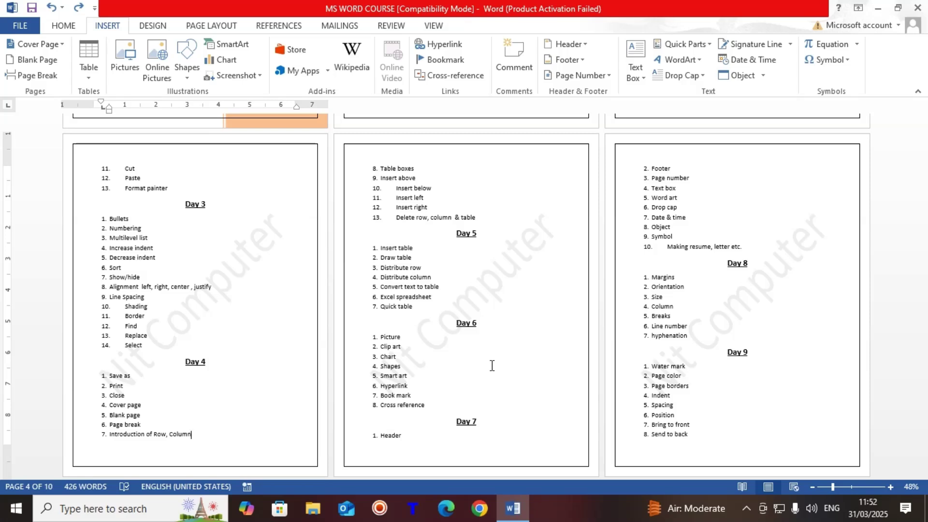
{"action": "scroll", "coordinate": [492, 366], "scroll_direction": "up", "scroll_amount": 10}
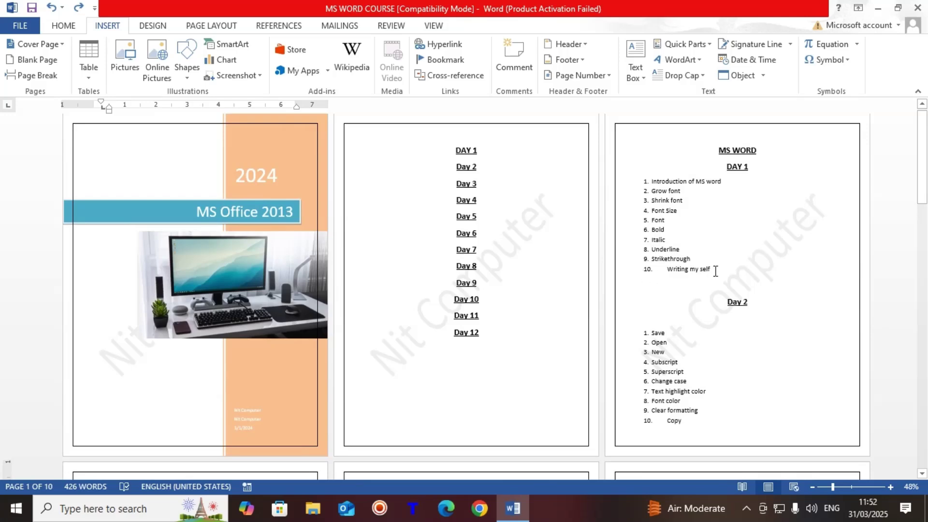
{"action": "left_click", "coordinate": [715, 268]}
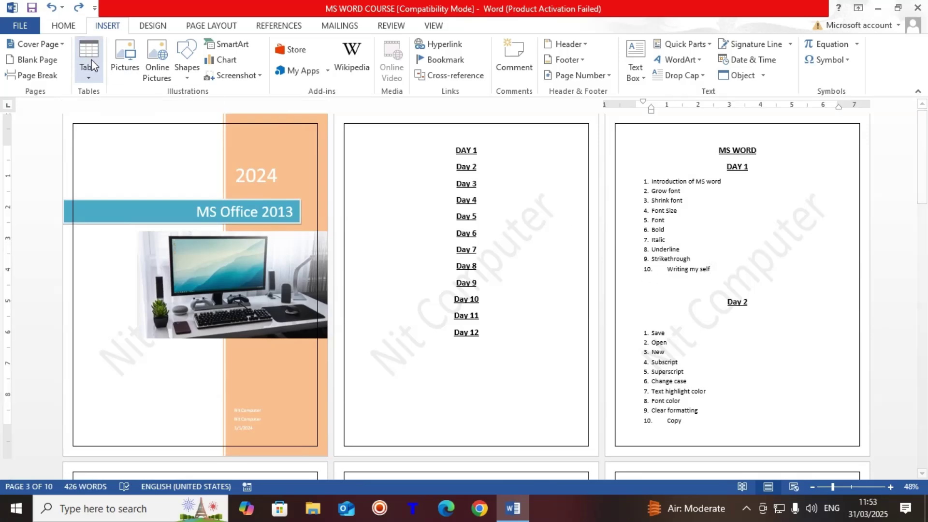
{"action": "left_click", "coordinate": [38, 75]}
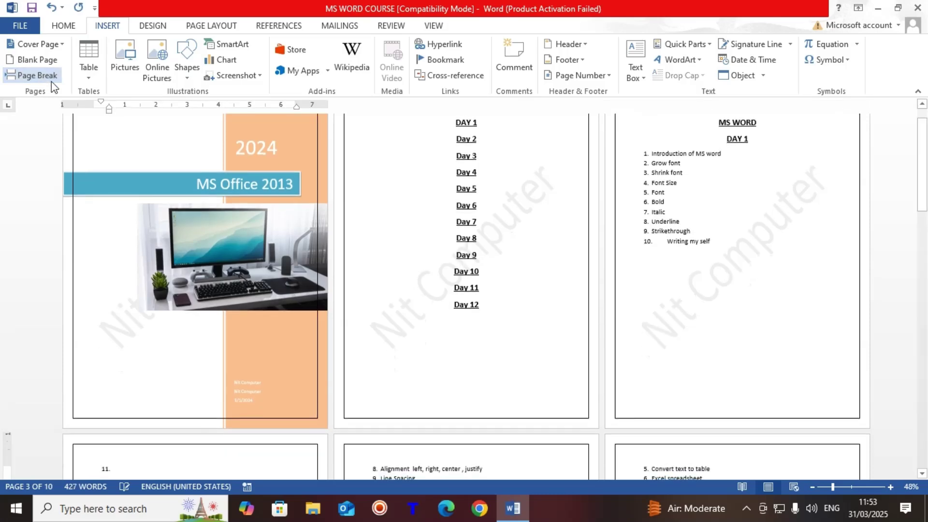
- Delete the empty list item numbered 11 above the Day 2 heading
{"action": "scroll", "coordinate": [658, 271], "scroll_direction": "down", "scroll_amount": 3}
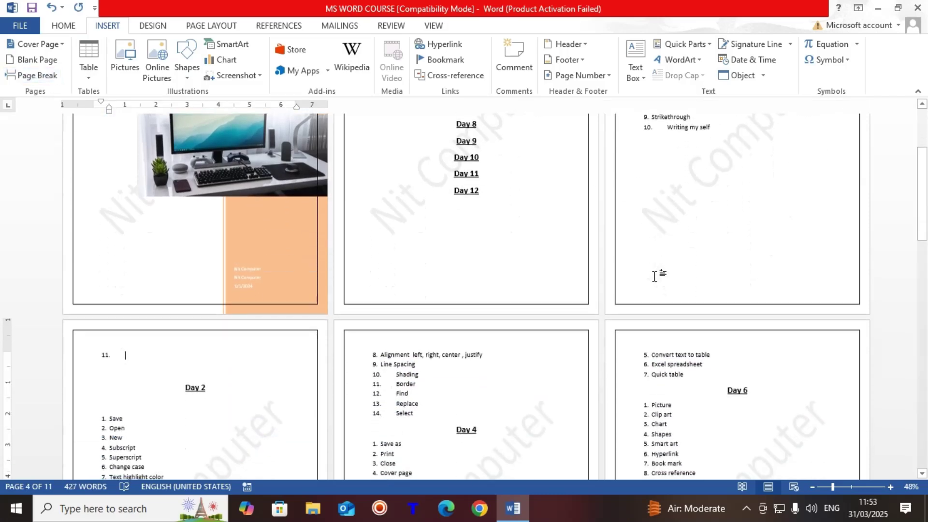
{"action": "scroll", "coordinate": [231, 345], "scroll_direction": "down", "scroll_amount": 1}
{"action": "scroll", "coordinate": [231, 345], "scroll_direction": "down", "scroll_amount": 3}
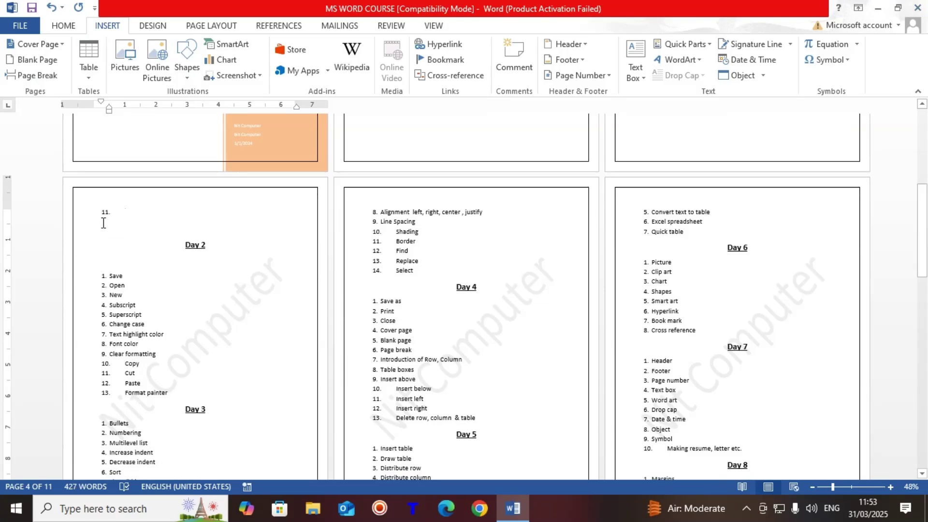
{"action": "key", "text": "BackSpace"}
{"action": "key", "text": "BackSpace"}
{"action": "key", "text": "BackSpace"}
- Insert a page break after "Format painter" in the Day 2 list and clear the empty list number above Day 3
{"action": "scroll", "coordinate": [193, 353], "scroll_direction": "down", "scroll_amount": 1}
{"action": "scroll", "coordinate": [205, 342], "scroll_direction": "down", "scroll_amount": 3}
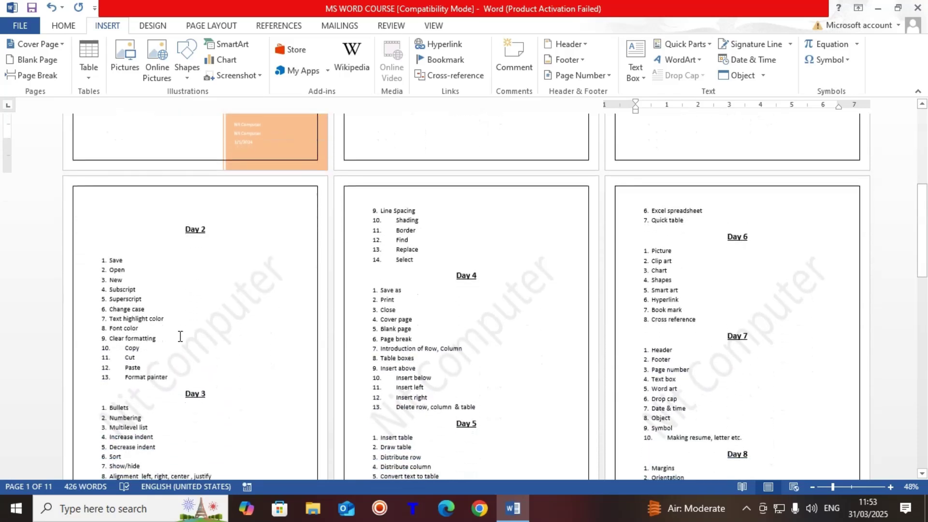
{"action": "left_click", "coordinate": [111, 373]}
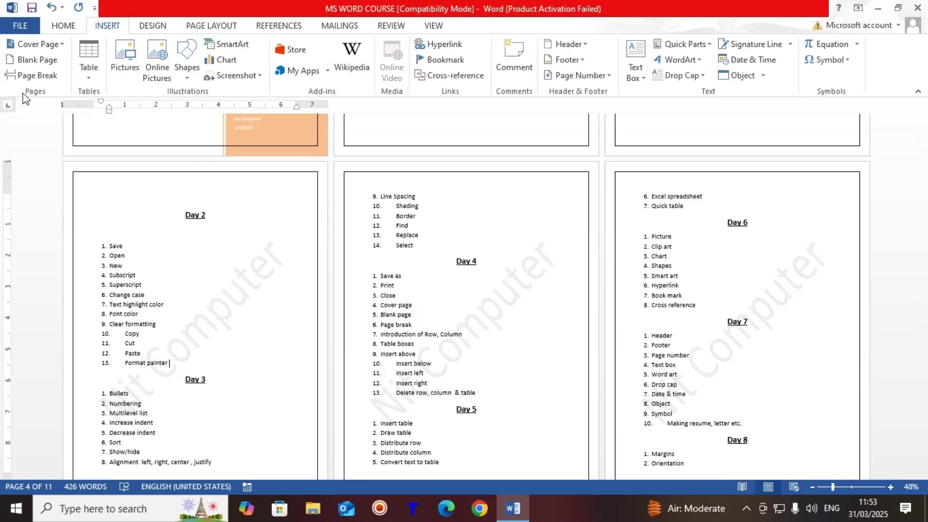
{"action": "left_click", "coordinate": [32, 77]}
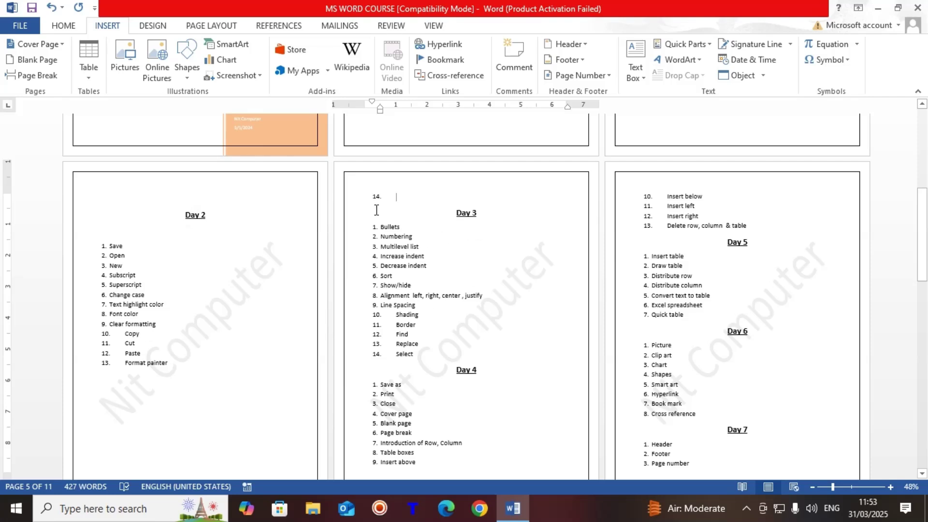
{"action": "key", "text": "BackSpace"}
{"action": "key", "text": "BackSpace"}
- Insert a page break after "Select", the last item of the Day 3 list
{"action": "left_click", "coordinate": [420, 355]}
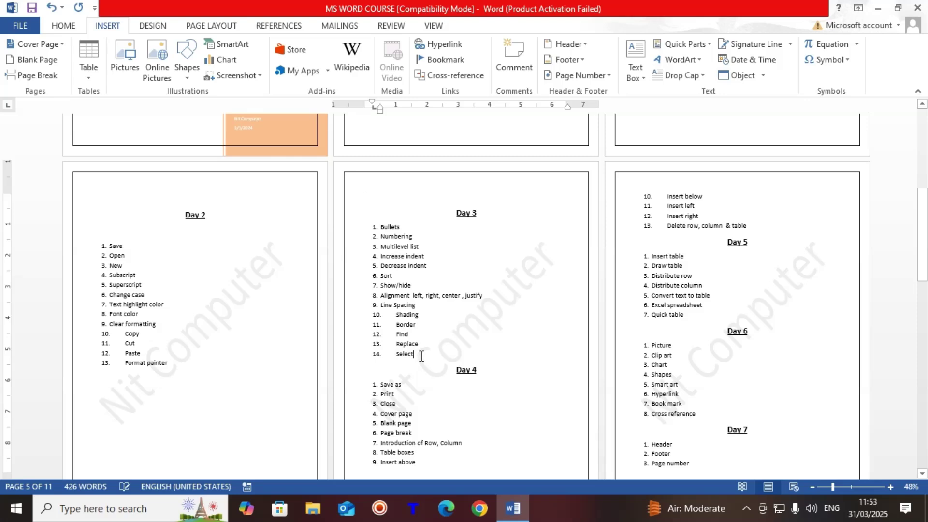
{"action": "left_click", "coordinate": [37, 76]}
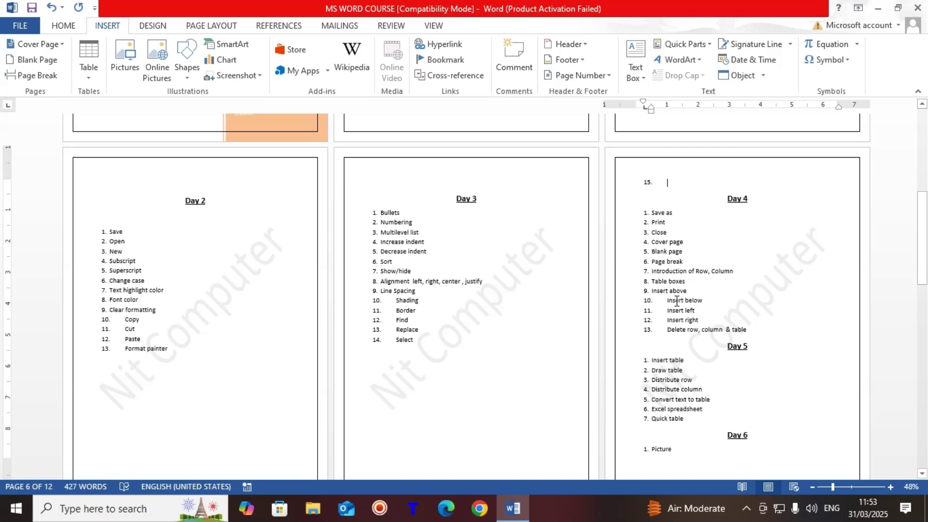
{"action": "left_click", "coordinate": [684, 266]}
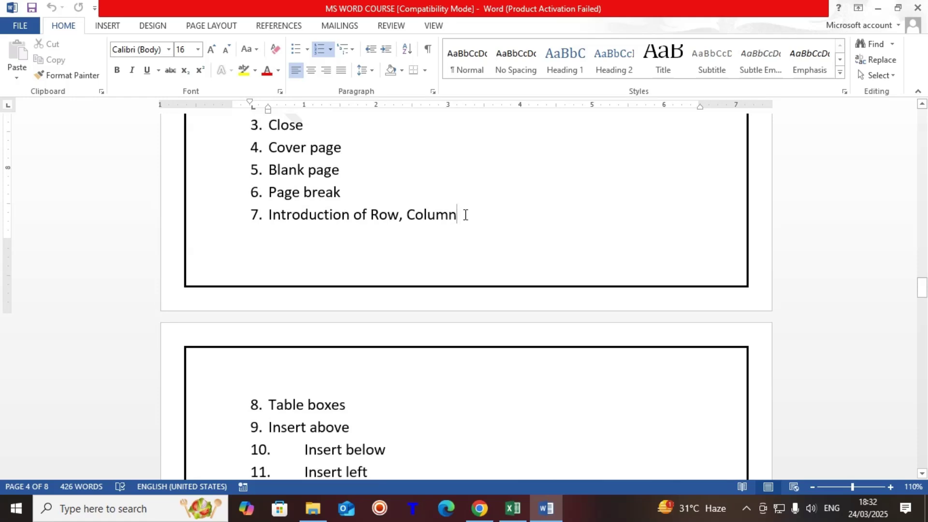
- Create a new blank document
{"action": "key", "text": "ctrl+n"}
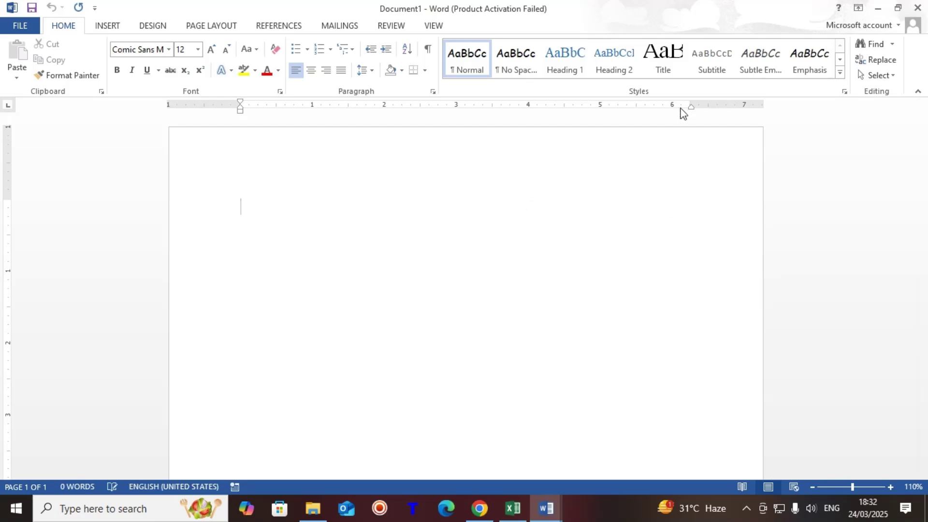
- Draw a horizontal rectangle about 5.91 by 0.37 inches and a vertical one about 0.47 inches wide and 3.47 inches high crossing it
{"action": "left_click", "coordinate": [108, 26]}
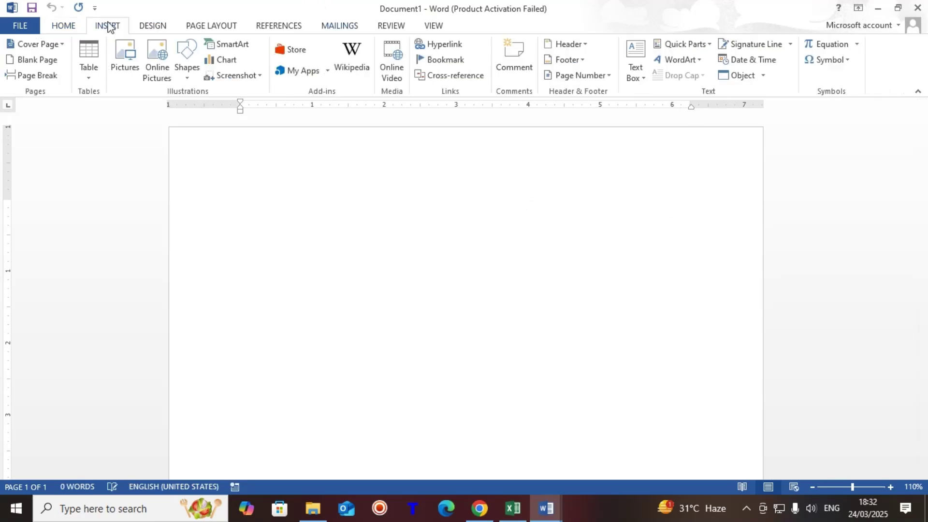
{"action": "left_click", "coordinate": [187, 76]}
{"action": "left_click", "coordinate": [222, 106]}
{"action": "mouse_move", "coordinate": [260, 256]}
{"action": "left_mouse_down"}
{"action": "mouse_move", "coordinate": [281, 272]}
{"action": "mouse_move", "coordinate": [684, 282]}
{"action": "left_mouse_up"}
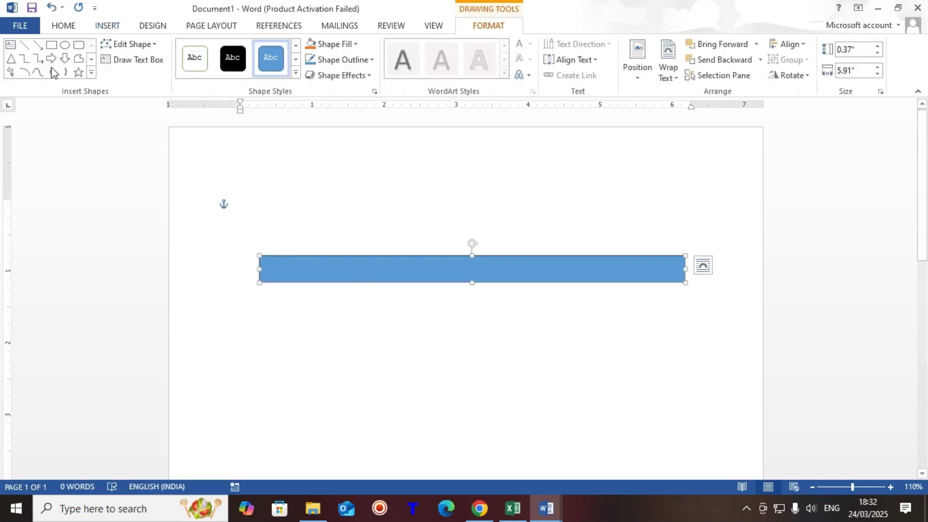
{"action": "left_click", "coordinate": [51, 45]}
{"action": "left_click_drag", "start_coordinate": [428, 179], "coordinate": [462, 428]}
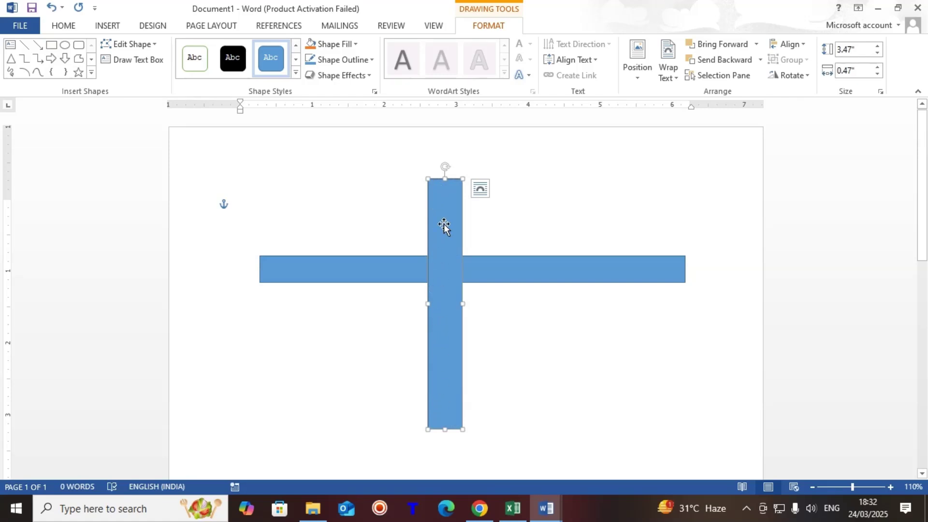
- Delete the vertical and horizontal rectangles from the page
{"action": "left_click", "coordinate": [311, 268]}
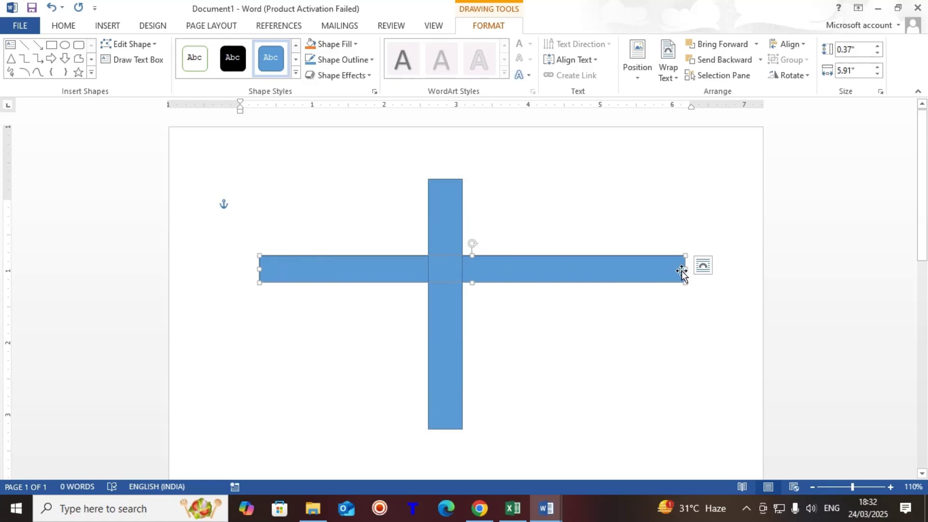
{"action": "left_click", "coordinate": [439, 193]}
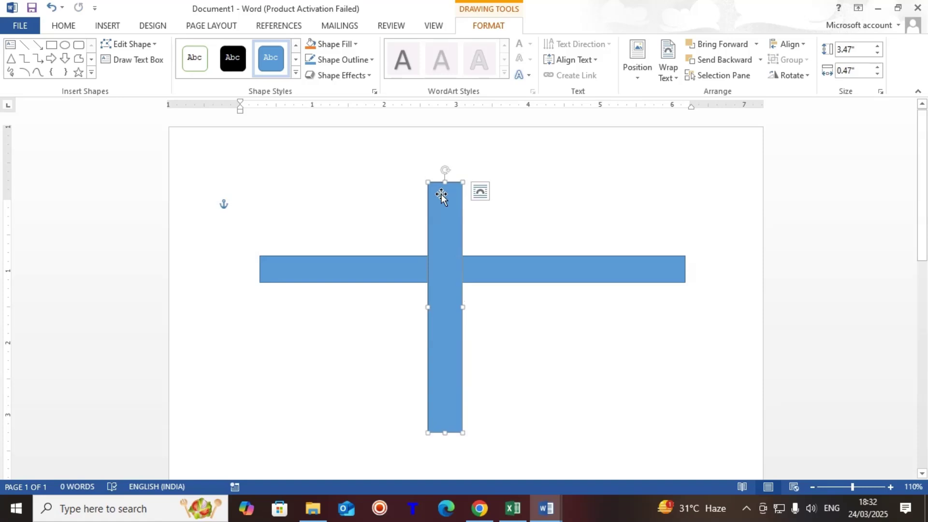
{"action": "key", "text": "Delete"}
{"action": "left_click", "coordinate": [424, 268]}
{"action": "key", "text": "Delete"}
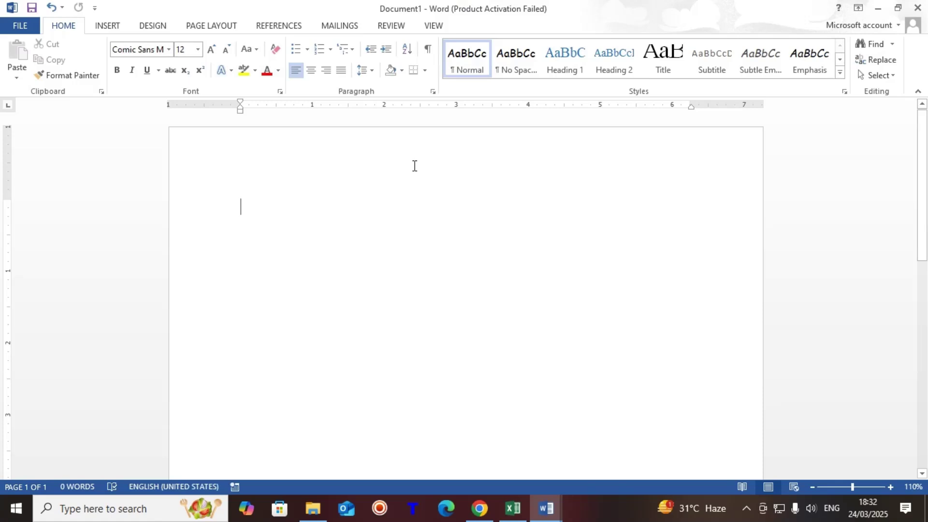
- Insert a table with three columns and five rows
{"action": "left_click", "coordinate": [113, 27]}
{"action": "left_click", "coordinate": [91, 78]}
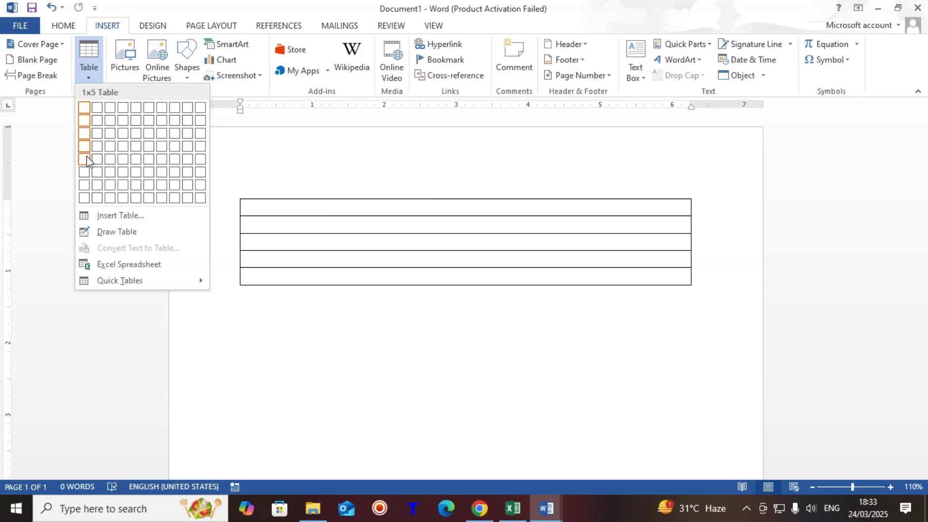
{"action": "left_click", "coordinate": [114, 155]}
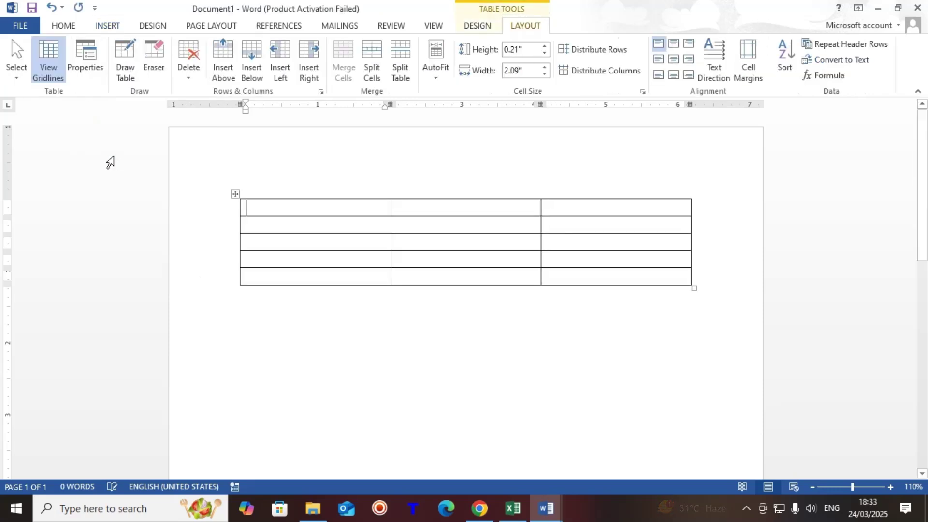
- Highlight each of the table's three columns in turn, followed by its first and second rows
{"action": "left_click_drag", "start_coordinate": [287, 208], "coordinate": [290, 270]}
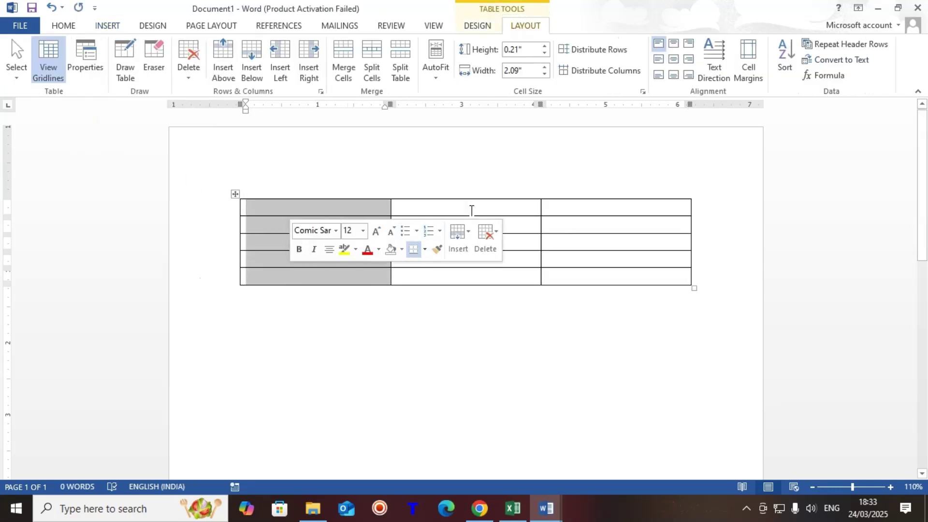
{"action": "left_click_drag", "start_coordinate": [476, 204], "coordinate": [463, 273]}
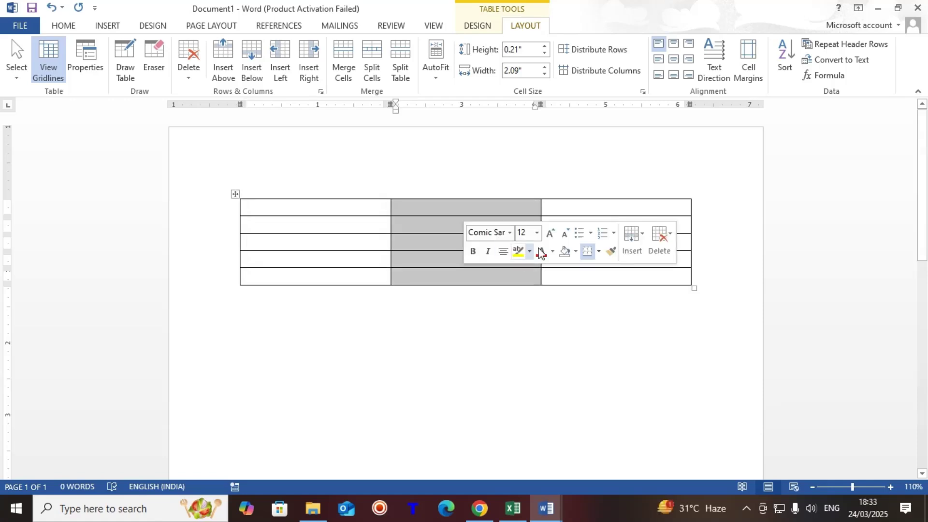
{"action": "left_click_drag", "start_coordinate": [633, 206], "coordinate": [621, 277]}
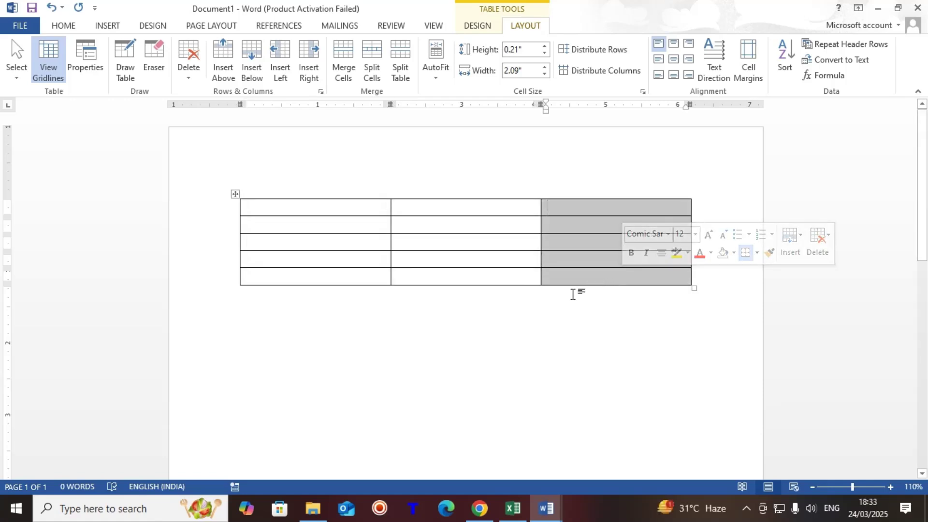
{"action": "left_click_drag", "start_coordinate": [294, 209], "coordinate": [605, 209]}
{"action": "left_click_drag", "start_coordinate": [352, 222], "coordinate": [599, 228]}
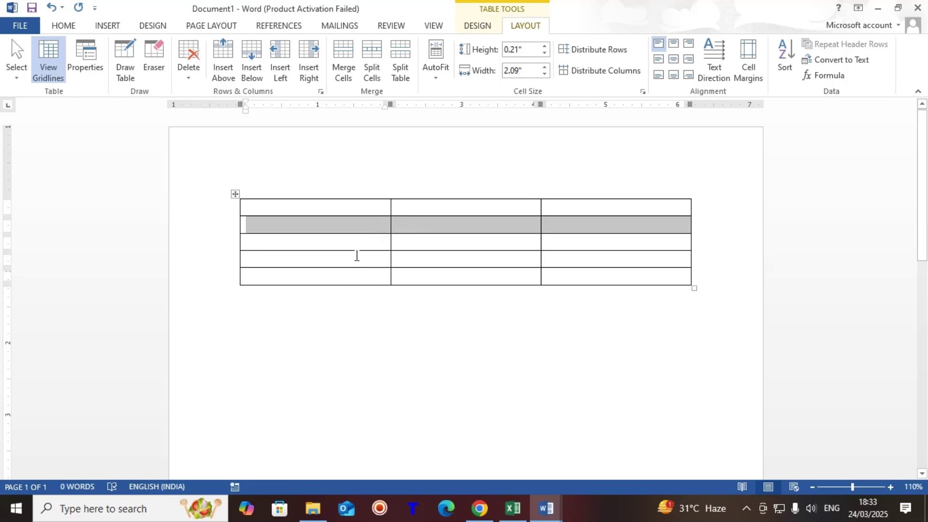
- Fill the table's first row with the headings Name, Class and Roll No
{"action": "left_click", "coordinate": [328, 212]}
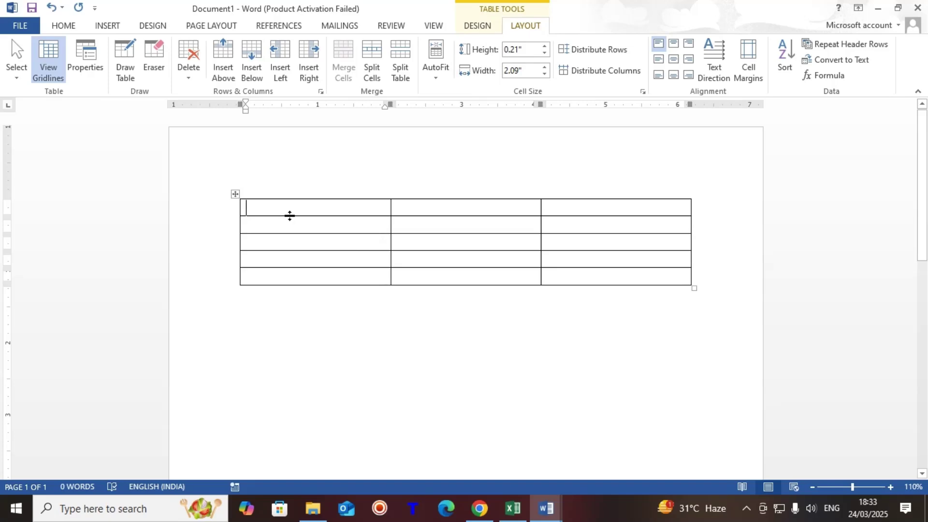
{"action": "type", "text": "Name"}
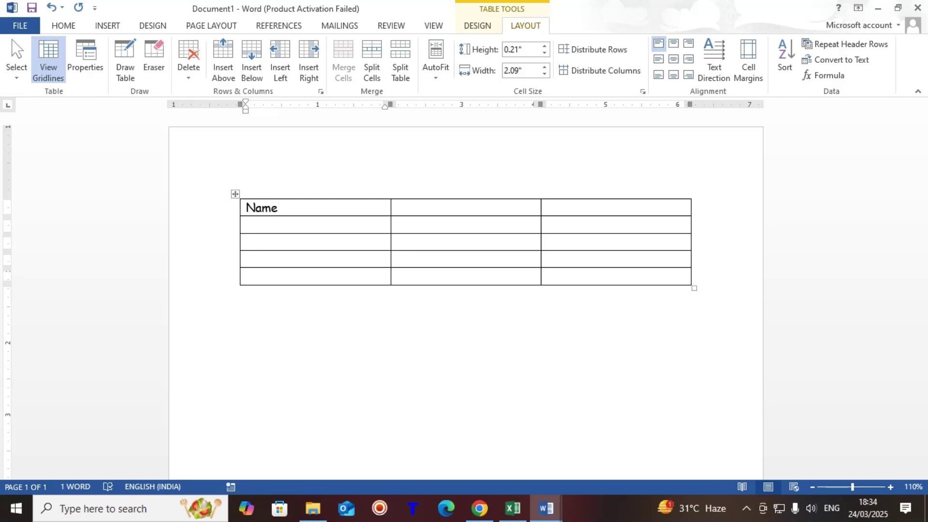
{"action": "key", "text": "Tab"}
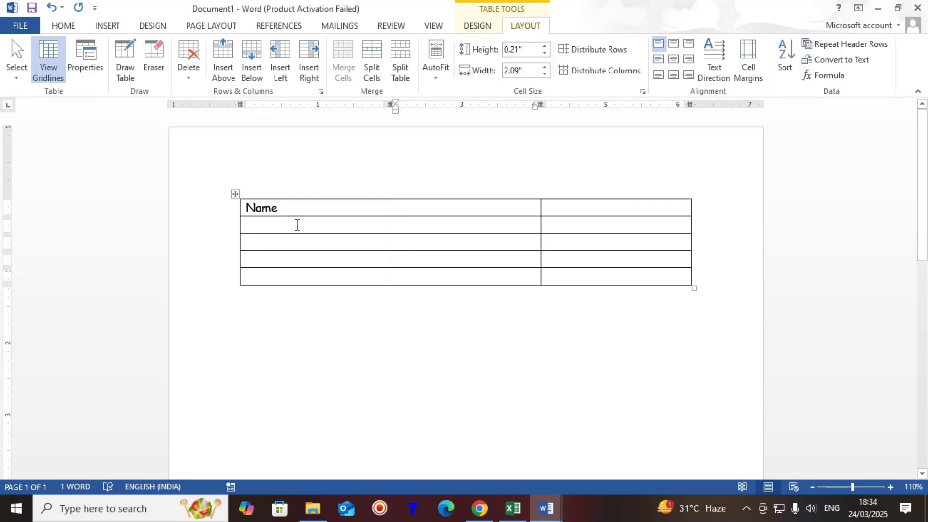
{"action": "type", "text": "Class"}
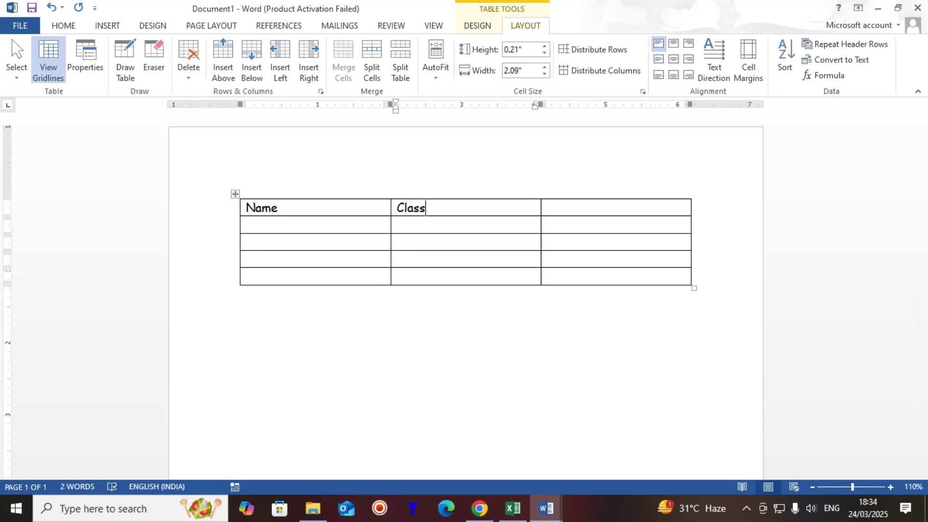
{"action": "key", "text": "Tab"}
{"action": "type", "text": "Roll No"}
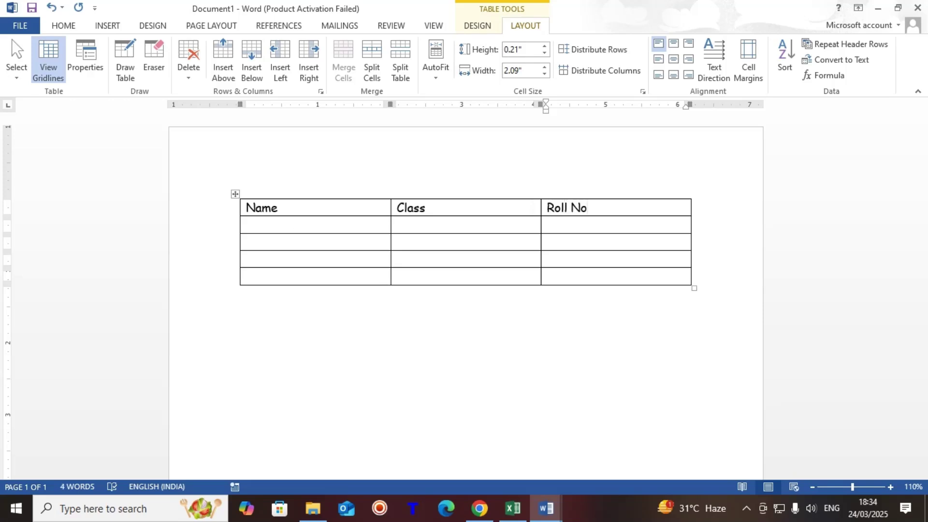
- Fill the second row with the first student's name, class 10 and roll number 1
{"action": "left_click", "coordinate": [295, 227]}
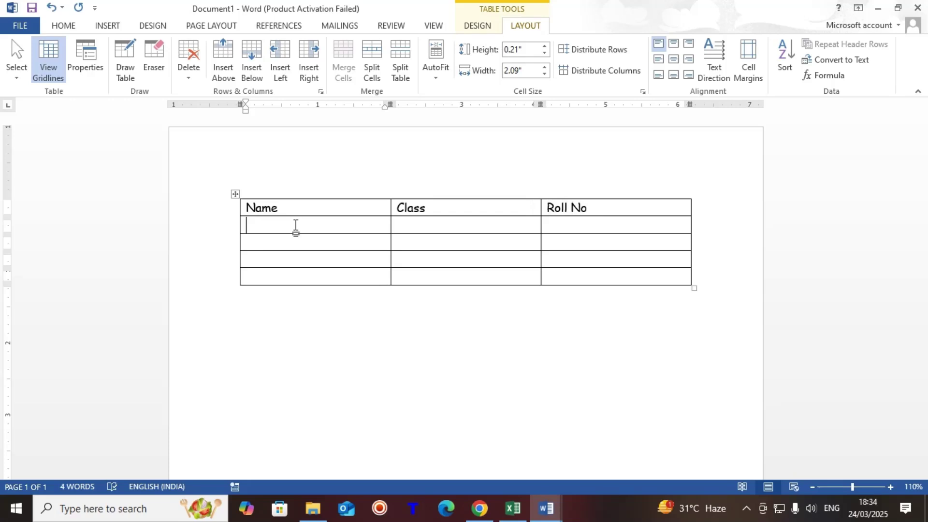
{"action": "type", "text": "Manshi"}
{"action": "key", "text": "Tab"}
{"action": "type", "text": "10"}
{"action": "key", "text": "Tab"}
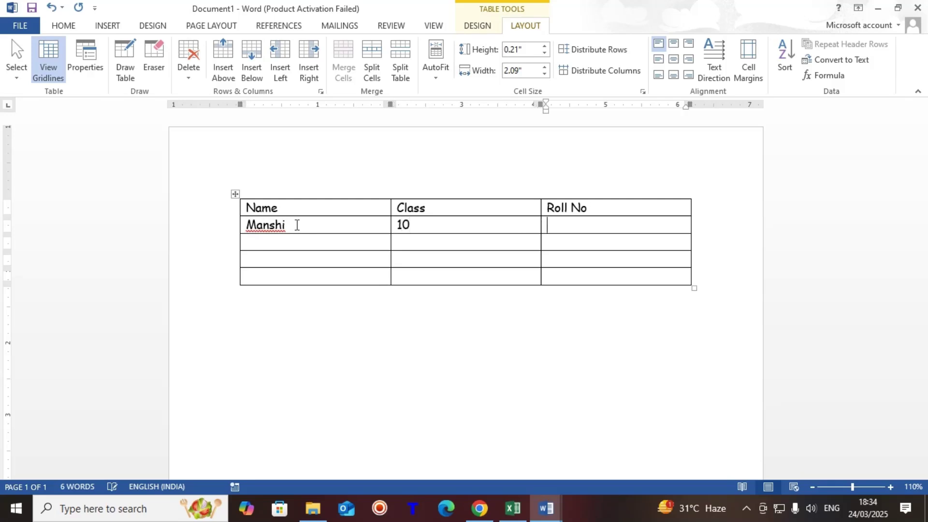
{"action": "type", "text": "1"}
- Move the cursor through the table's cells in all directions and bring it to the first cell of the third row
{"action": "key", "text": "Tab"}
{"action": "key", "text": "Tab"}
{"action": "key", "text": "Tab"}
{"action": "key", "text": "Down"}
{"action": "key", "text": "Down"}
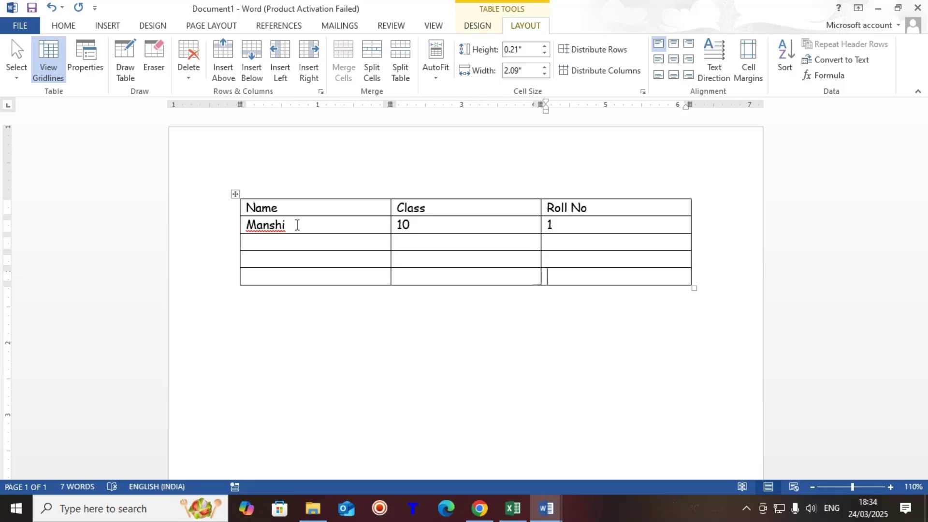
{"action": "key", "text": "Up"}
{"action": "key", "text": "Up"}
{"action": "key", "text": "Up"}
{"action": "key", "text": "Left"}
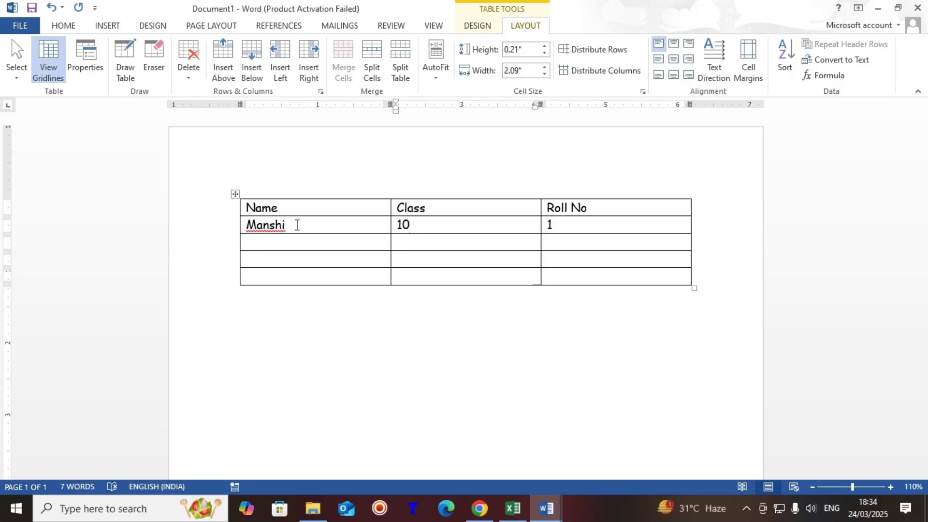
{"action": "key", "text": "Right"}
{"action": "key", "text": "Right"}
{"action": "key", "text": "Right"}
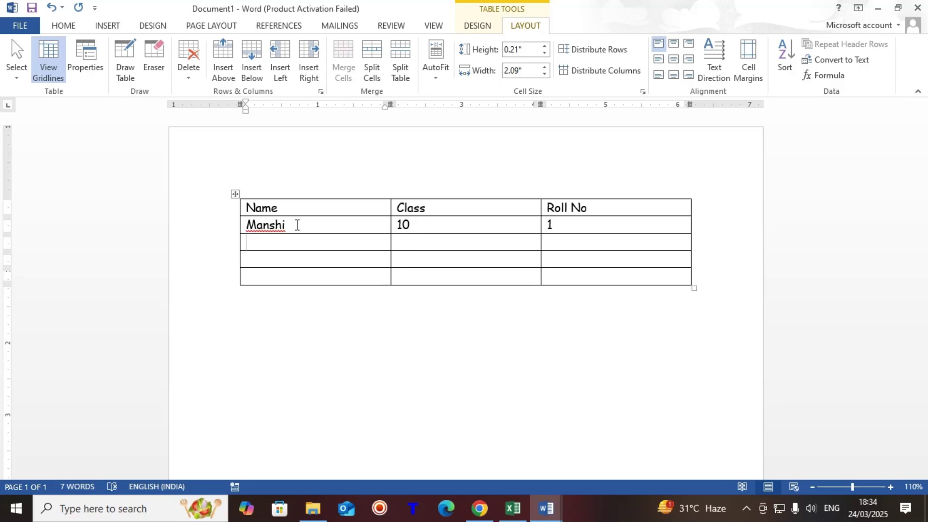
- Fill the third row with the second student's name, class 10 and roll number 2
{"action": "type", "text": "Aadesh"}
{"action": "key", "text": "Tab"}
{"action": "type", "text": "10"}
{"action": "key", "text": "Tab"}
{"action": "type", "text": "2"}
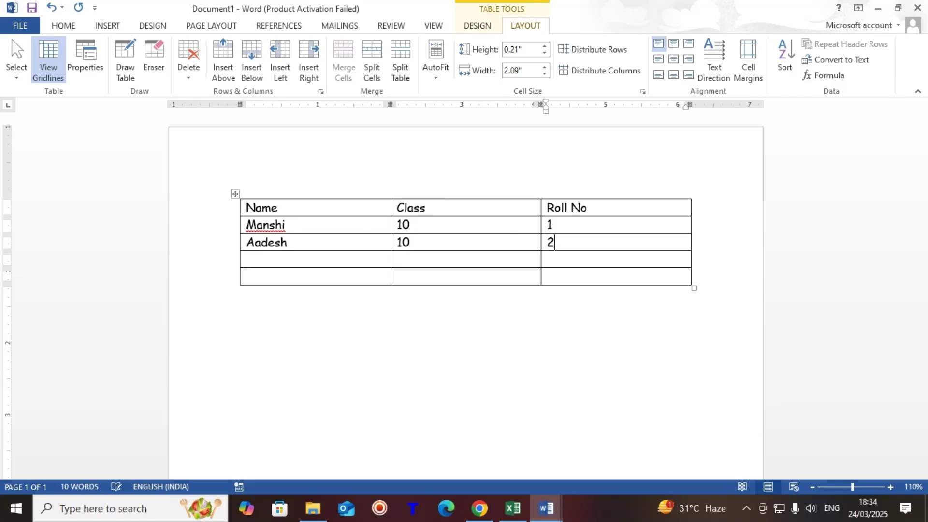
- Fill the fourth row with the third student's name, class 10 and roll number 3
{"action": "key", "text": "Tab"}
{"action": "type", "text": "Ashish"}
{"action": "key", "text": "Tab"}
{"action": "type", "text": "10"}
{"action": "key", "text": "Tab"}
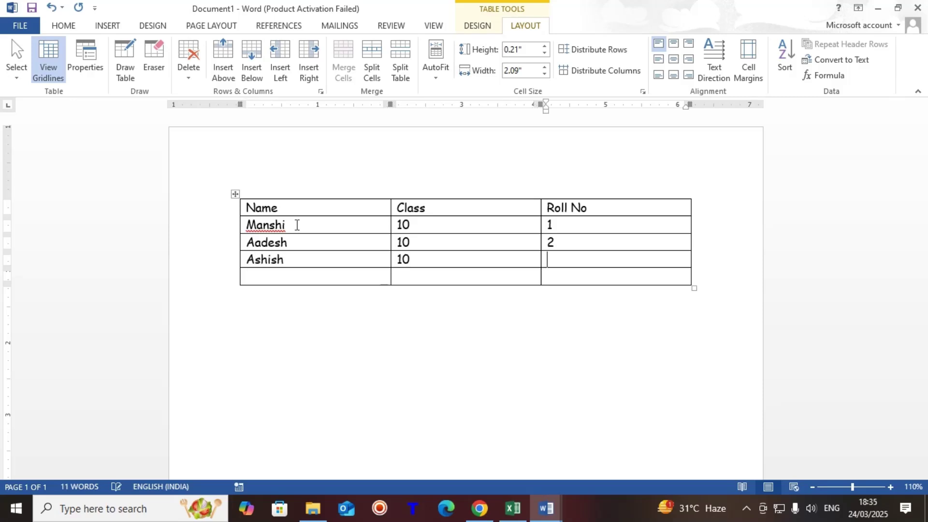
{"action": "type", "text": "3"}
- Fill the fifth row with the fourth student's name, class 10 and roll number 4, without leaving an extra row
{"action": "key", "text": "Tab"}
{"action": "type", "text": "Nidhi"}
{"action": "key", "text": "Tab"}
{"action": "type", "text": "10"}
{"action": "key", "text": "Tab"}
{"action": "type", "text": "4"}
{"action": "key", "text": "Tab"}
{"action": "key", "text": "ctrl+z"}
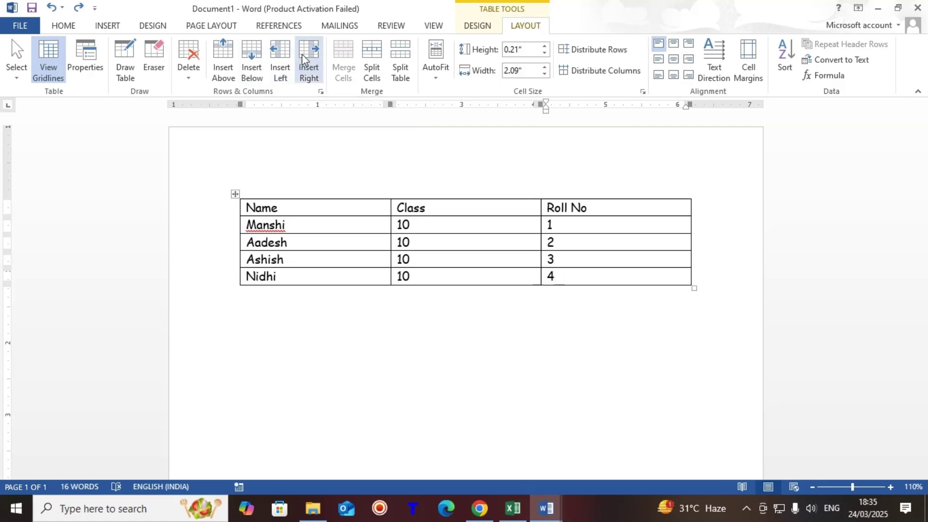
- Insert two empty rows below the last row of the table
{"action": "left_click", "coordinate": [278, 276]}
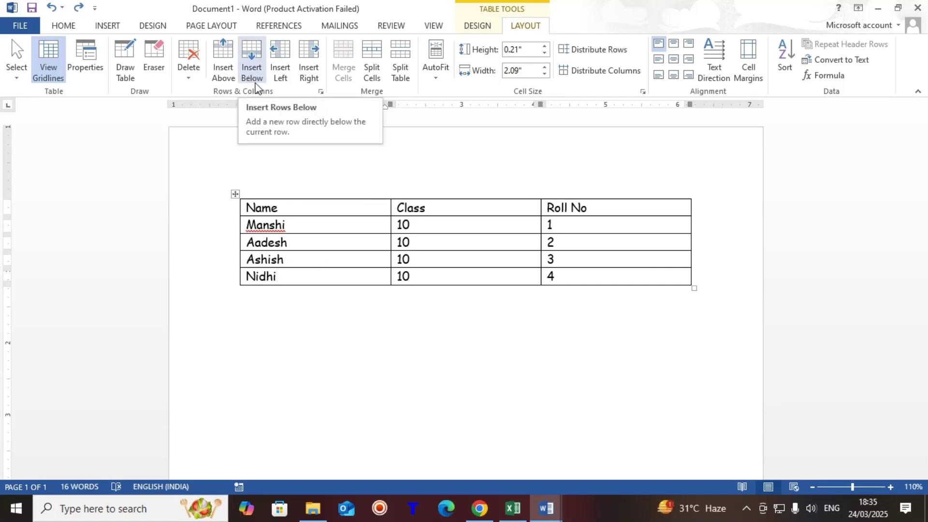
{"action": "left_click", "coordinate": [249, 51]}
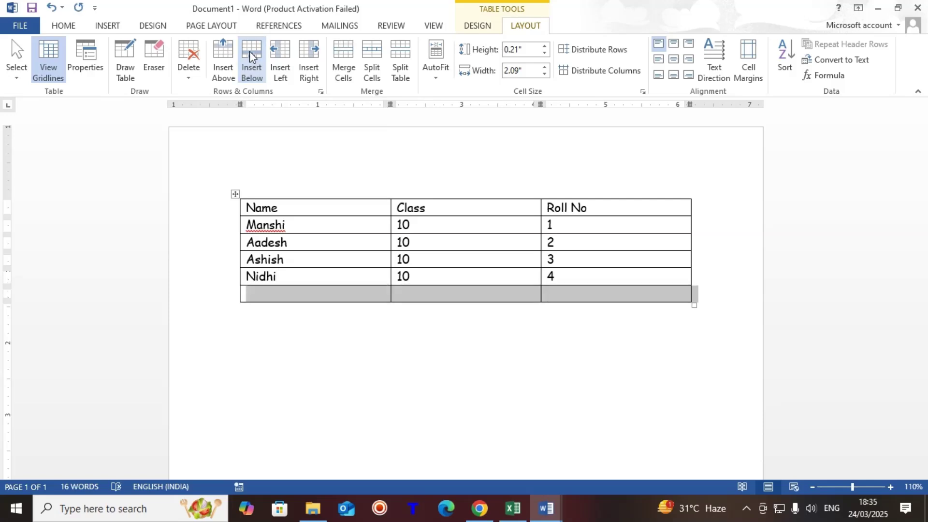
{"action": "left_click", "coordinate": [250, 56]}
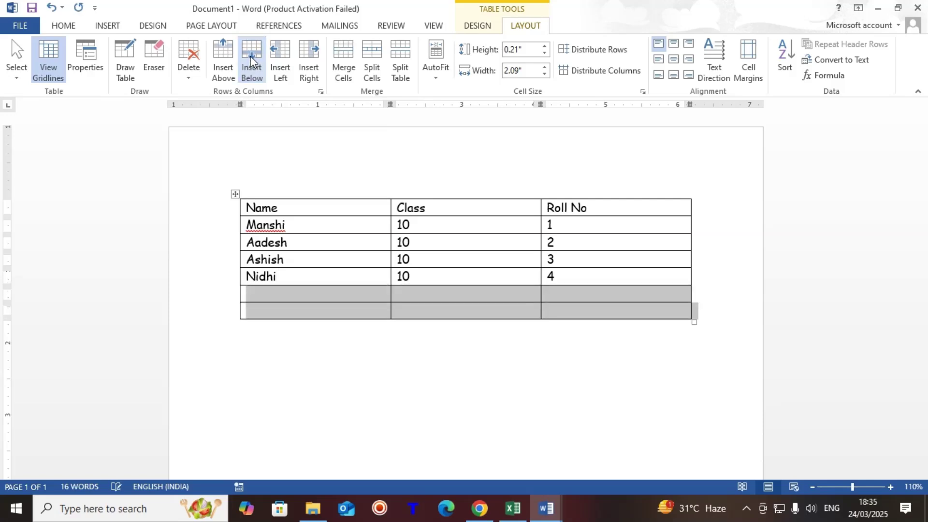
- Fill the first of the two empty rows with the fifth student's name, class 10 and roll number 5
{"action": "left_click", "coordinate": [273, 292]}
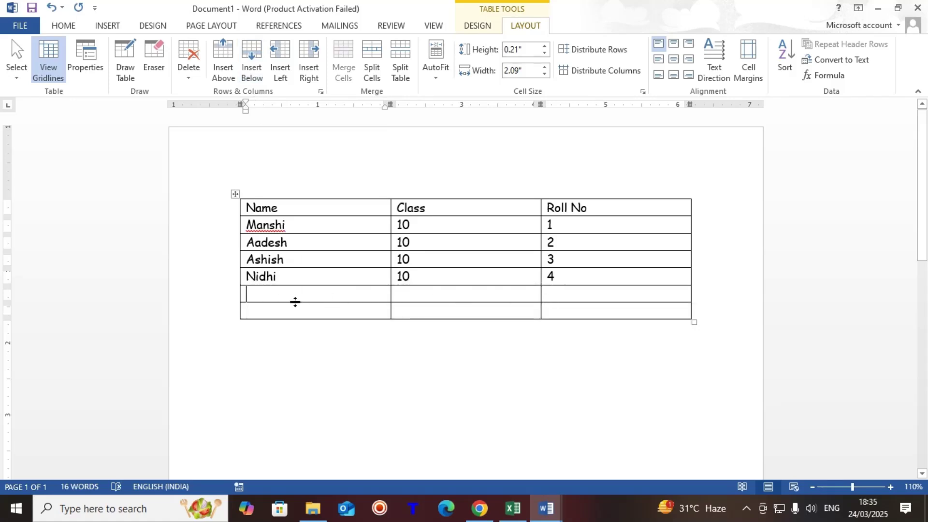
{"action": "type", "text": "kh"}
{"action": "key", "text": "BackSpace"}
{"action": "key", "text": "BackSpace"}
{"action": "type", "text": "Khushi"}
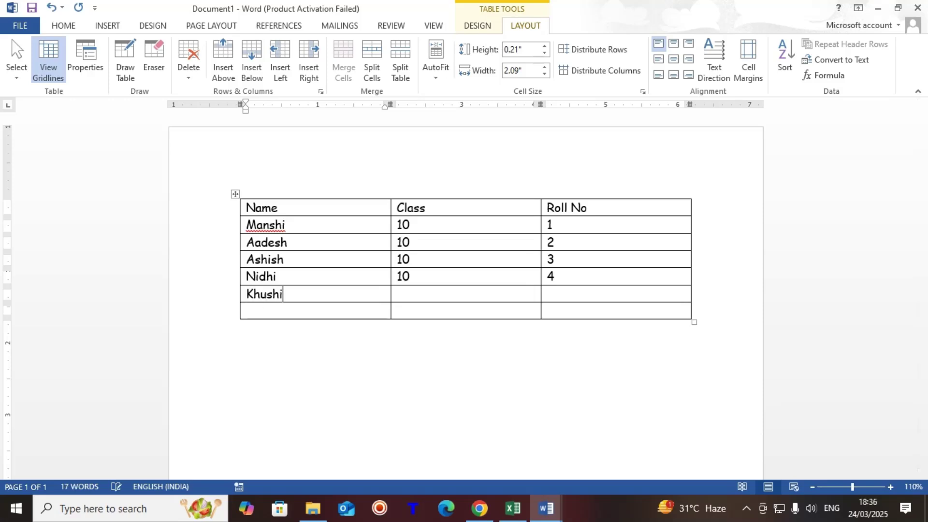
{"action": "key", "text": "Tab"}
{"action": "type", "text": "10"}
{"action": "key", "text": "Tab"}
{"action": "type", "text": "5"}
- Fill the last row with the sixth student's name, class 10 and roll number 6
{"action": "key", "text": "Tab"}
{"action": "type", "text": "Satyam"}
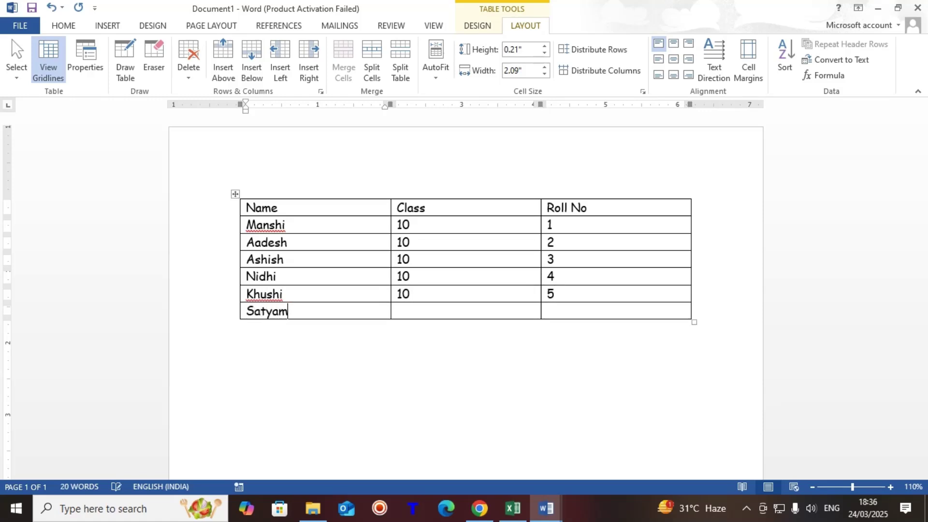
{"action": "key", "text": "Tab"}
{"action": "type", "text": "10"}
{"action": "key", "text": "Tab"}
{"action": "type", "text": "6"}
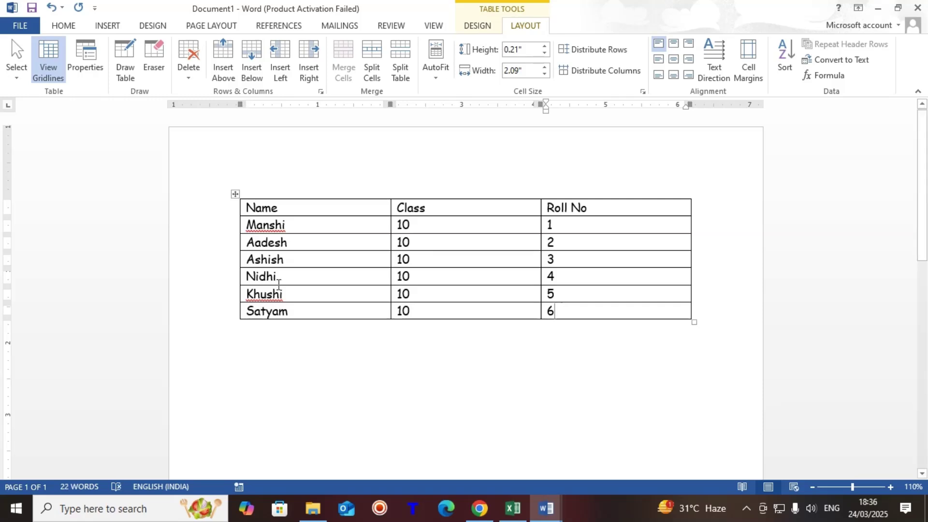
- Insert an empty column to the left of the Name column
{"action": "left_click", "coordinate": [287, 210]}
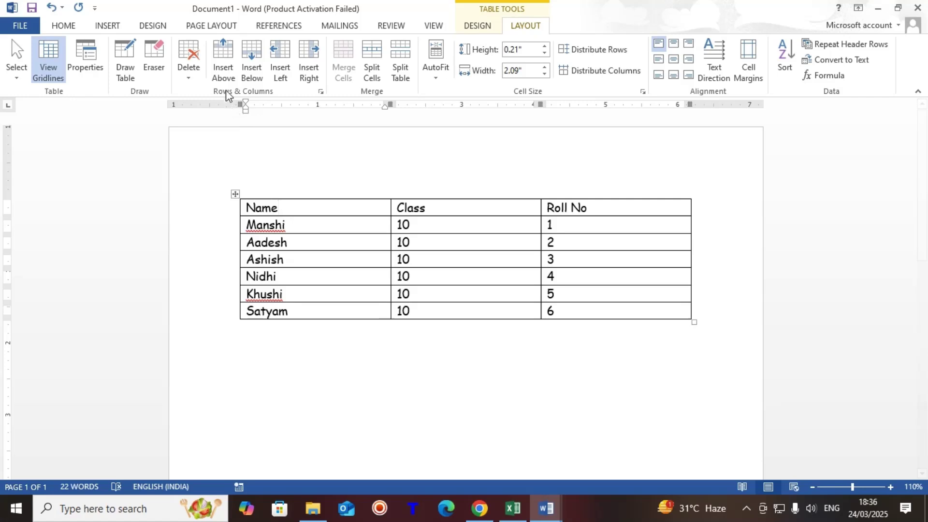
{"action": "left_click", "coordinate": [284, 56]}
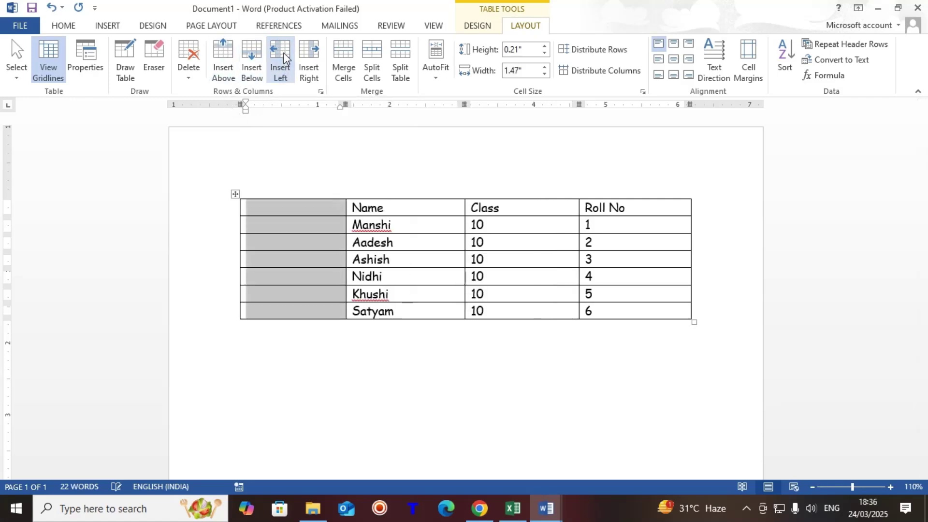
- Enter the heading S.No in the top cell of the empty column beside Name
{"action": "left_click", "coordinate": [273, 211]}
{"action": "type", "text": "S.No"}
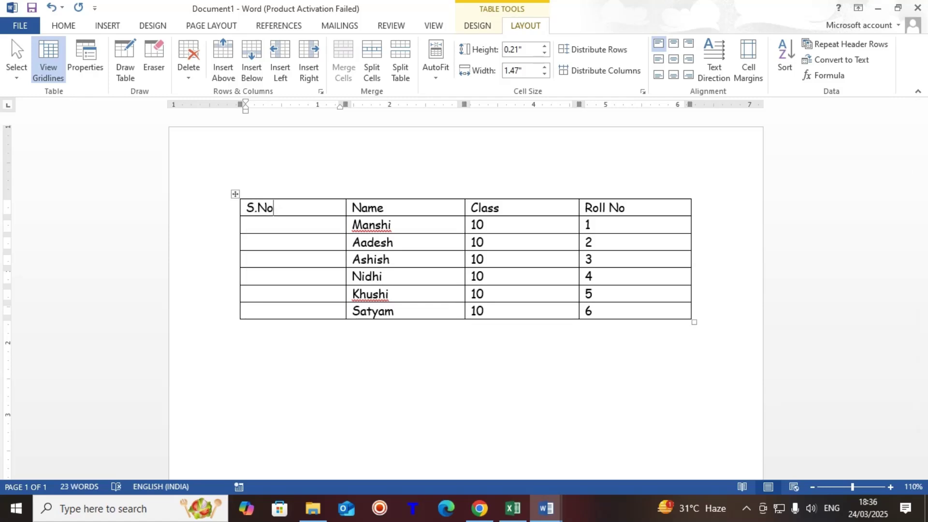
{"action": "left_click", "coordinate": [298, 225]}
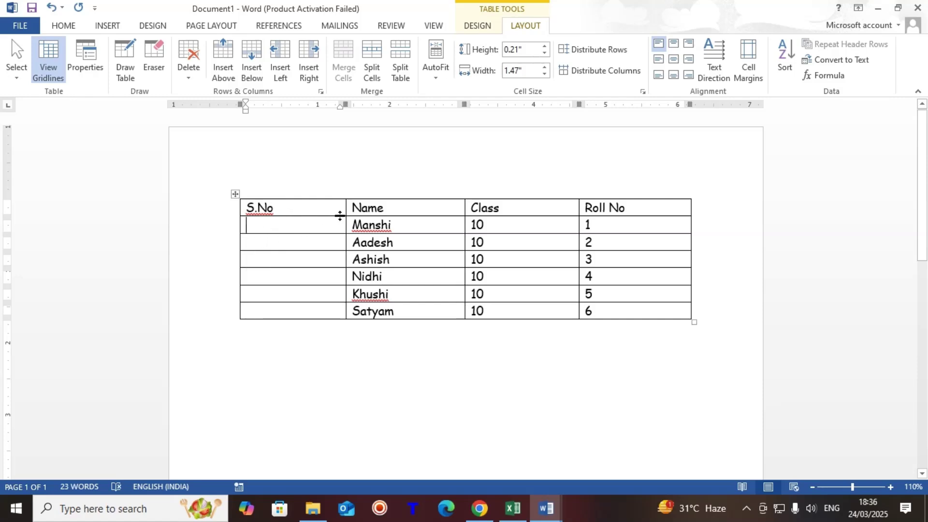
- Narrow the S.No column to about 0.53 inches by moving the table's outer border inward, leaving the Name column's width as it is
{"action": "left_click_drag", "start_coordinate": [346, 215], "coordinate": [282, 215]}
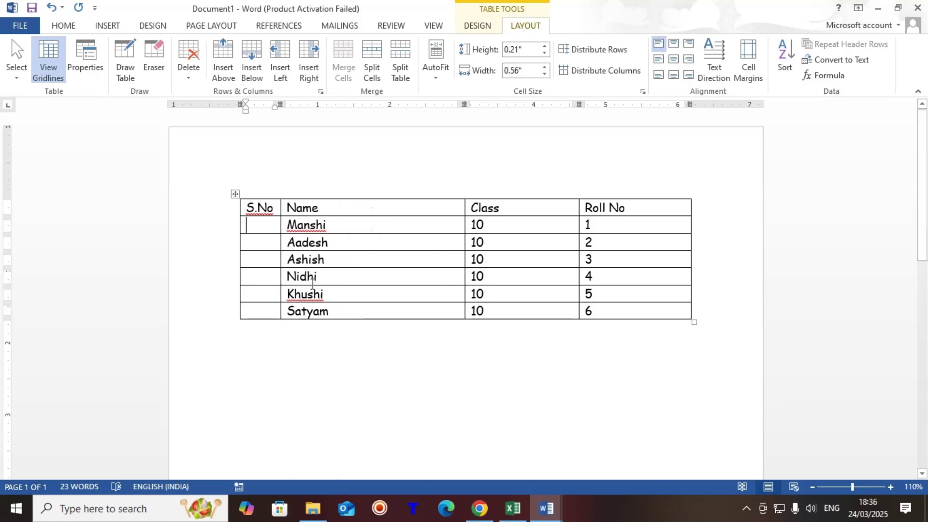
{"action": "key", "text": "ctrl+z"}
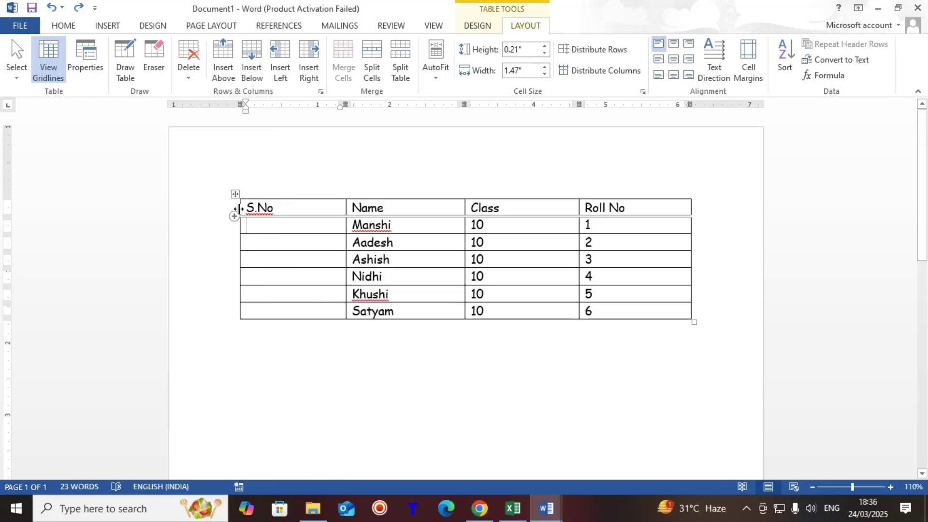
{"action": "left_click_drag", "start_coordinate": [239, 208], "coordinate": [307, 209]}
- Enter serial number 1 in the S.No cell of the first student's row
{"action": "left_click", "coordinate": [324, 224]}
{"action": "type", "text": "1"}
{"action": "key", "text": "Down"}
{"action": "key", "text": "Up"}
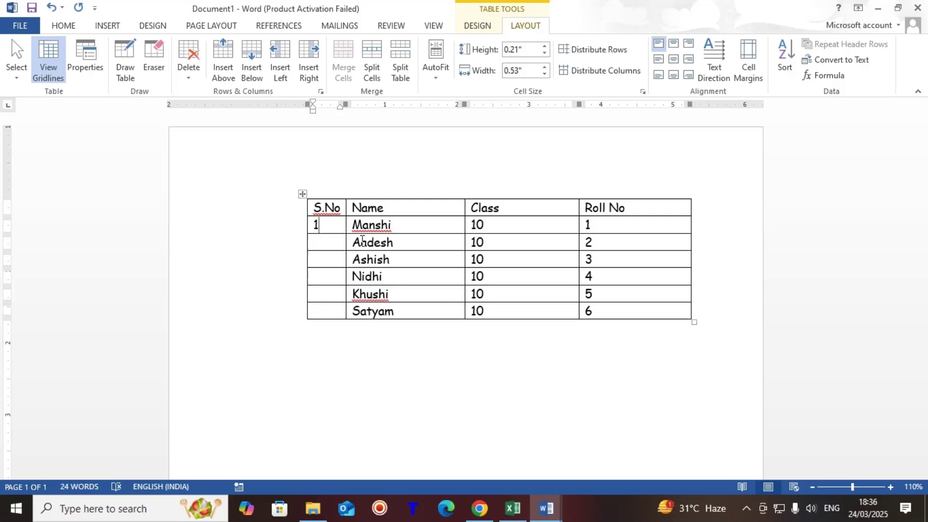
{"action": "key", "text": "Return"}
{"action": "key", "text": "Return"}
{"action": "key", "text": "Return"}
{"action": "key", "text": "Return"}
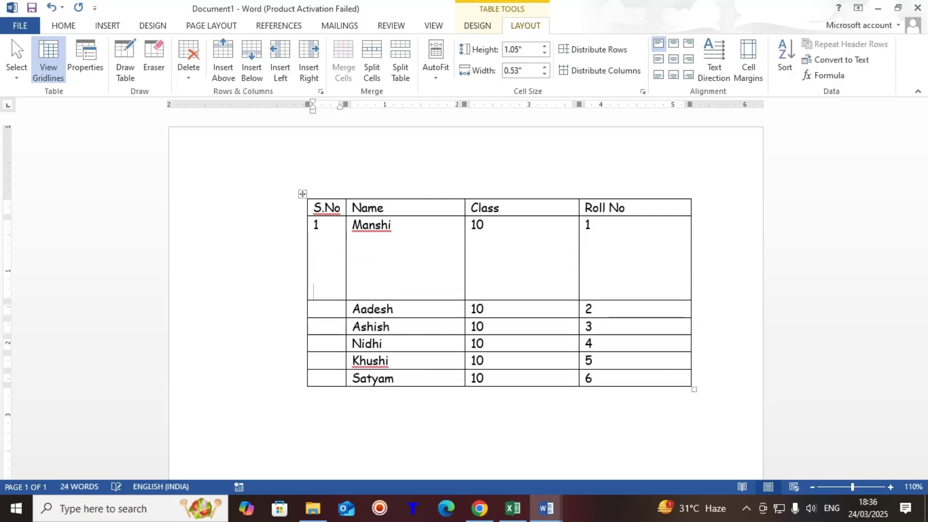
{"action": "key", "text": "ctrl+z"}
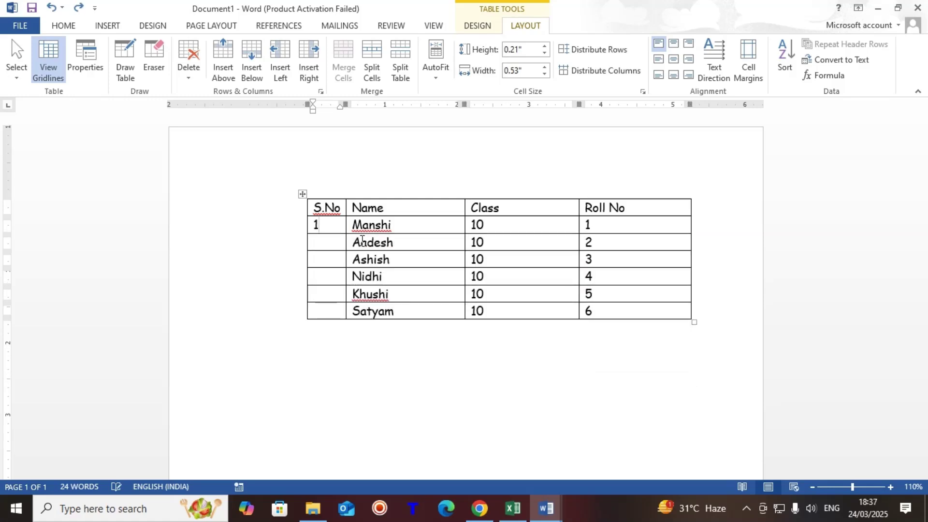
- Number the remaining student rows 2 to 6 in the S.No column
{"action": "key", "text": "Down"}
{"action": "type", "text": "2"}
{"action": "type", "text": "3"}
{"action": "type", "text": "4"}
{"action": "key", "text": "Down"}
{"action": "type", "text": "5"}
{"action": "key", "text": "Down"}
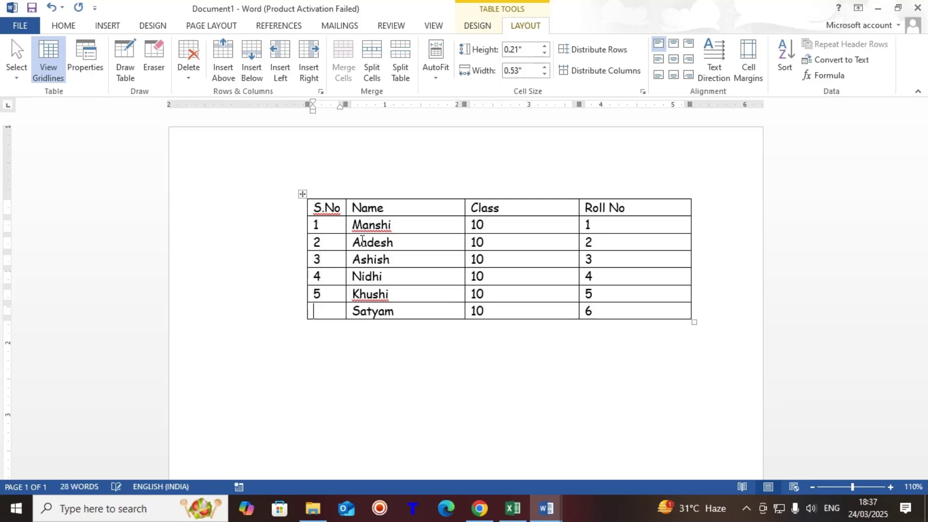
{"action": "type", "text": "6"}
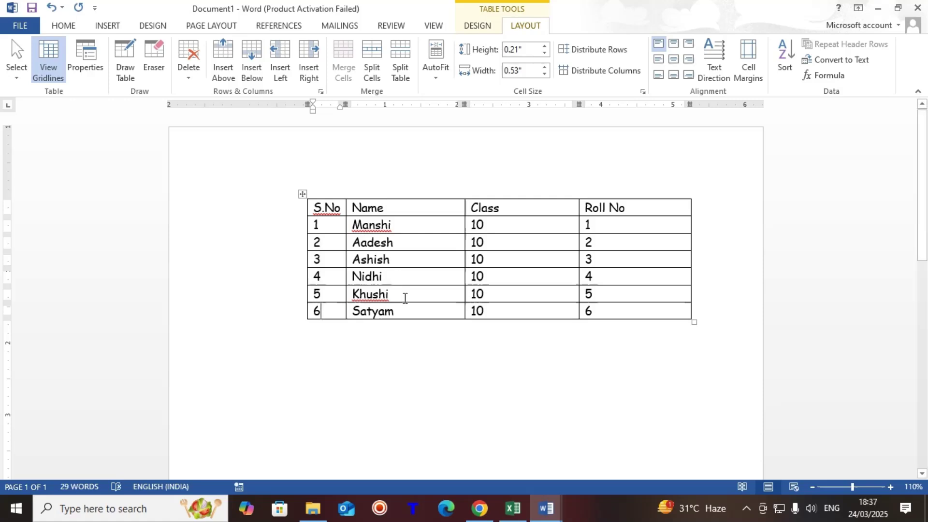
- Move the whole table so that it is centred horizontally on the page
{"action": "left_click", "coordinate": [424, 283]}
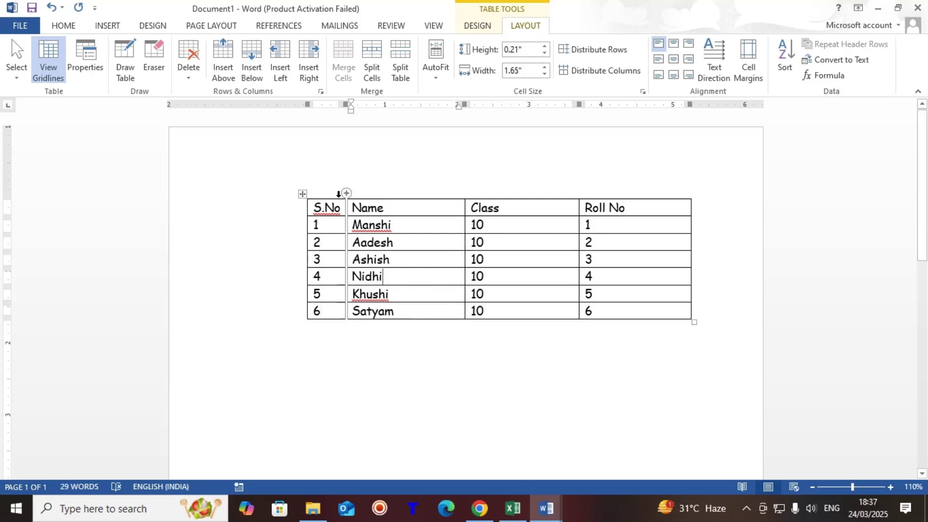
{"action": "left_click", "coordinate": [302, 193]}
{"action": "left_click_drag", "start_coordinate": [302, 194], "coordinate": [236, 199]}
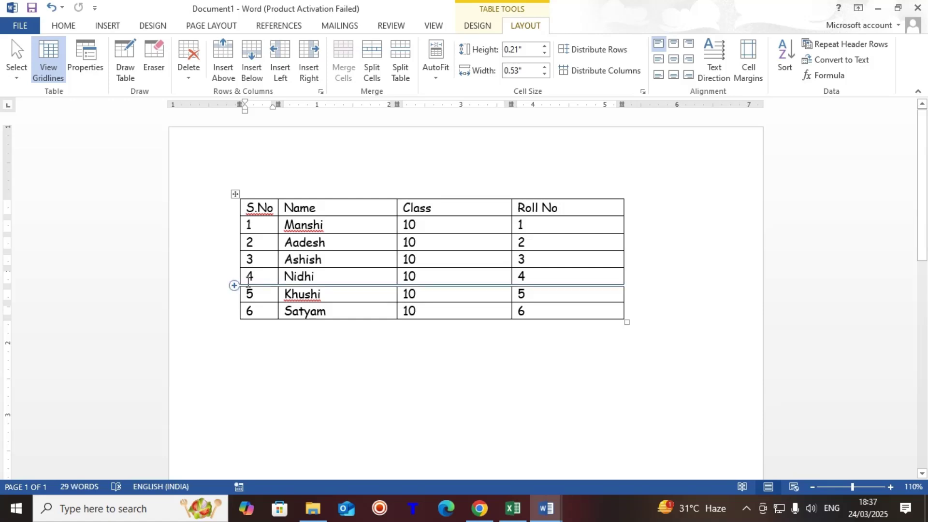
{"action": "left_click_drag", "start_coordinate": [233, 193], "coordinate": [257, 189]}
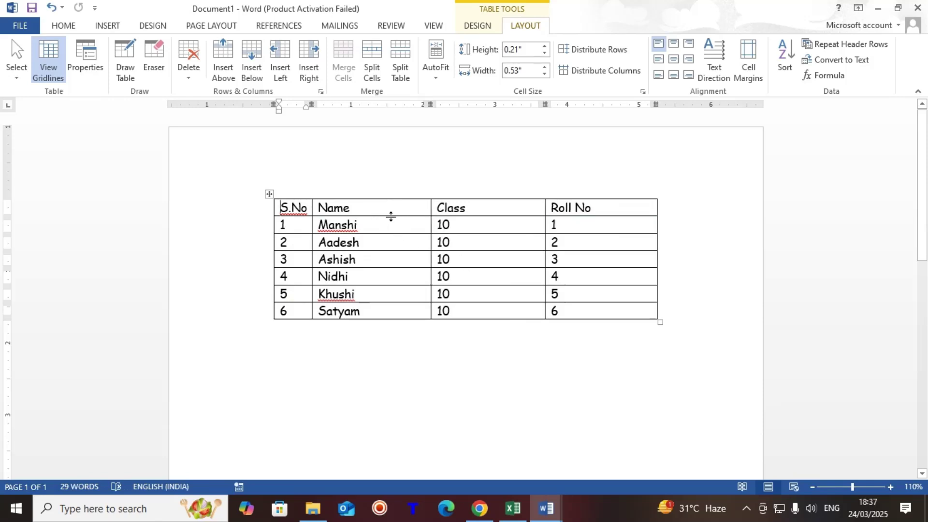
- Insert a column between Name and Class and give it the heading Father Name
{"action": "left_click", "coordinate": [491, 208]}
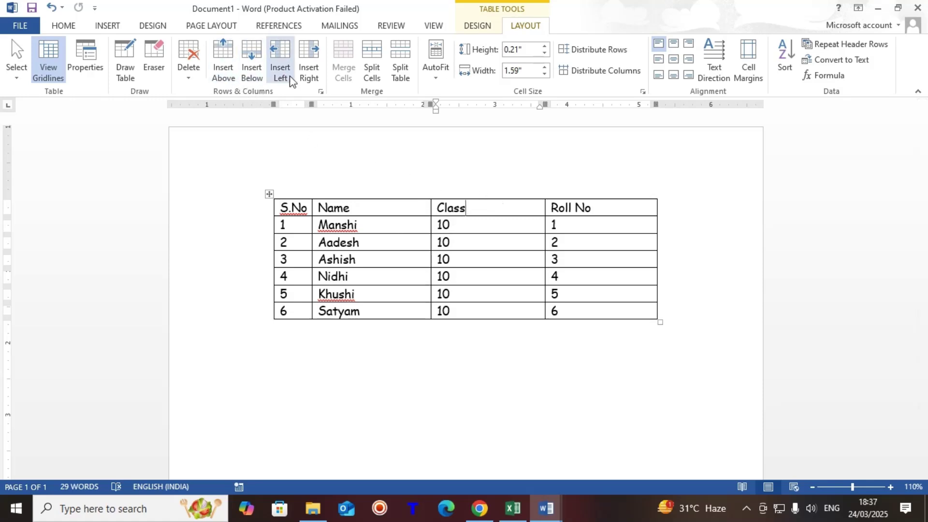
{"action": "left_click", "coordinate": [353, 208]}
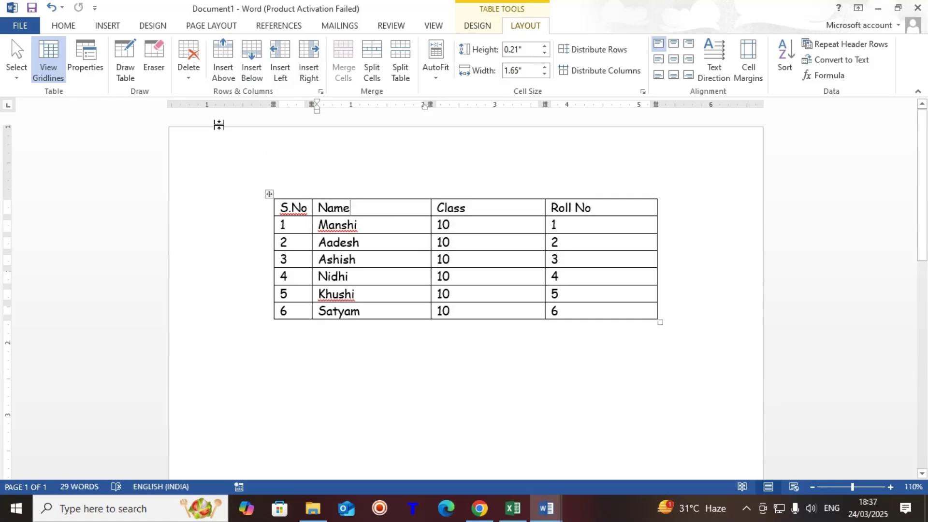
{"action": "left_click", "coordinate": [308, 70]}
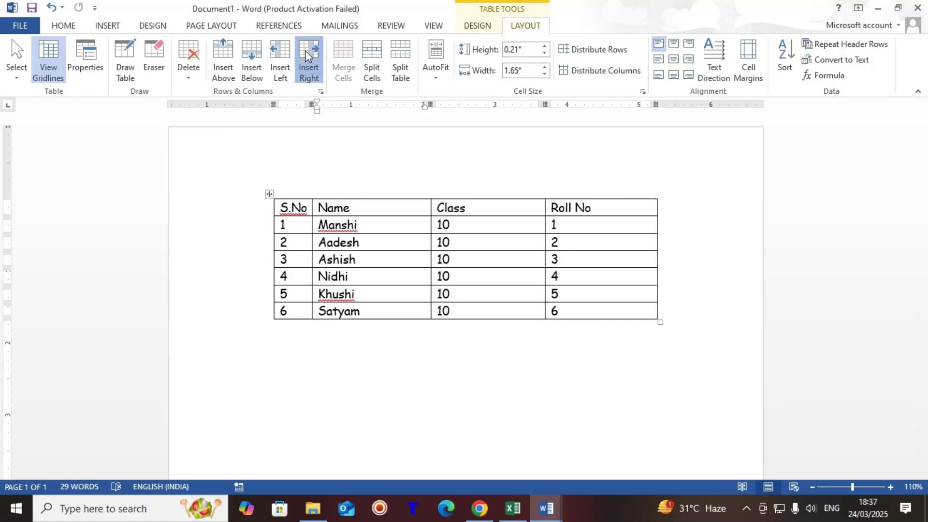
{"action": "left_click", "coordinate": [430, 209]}
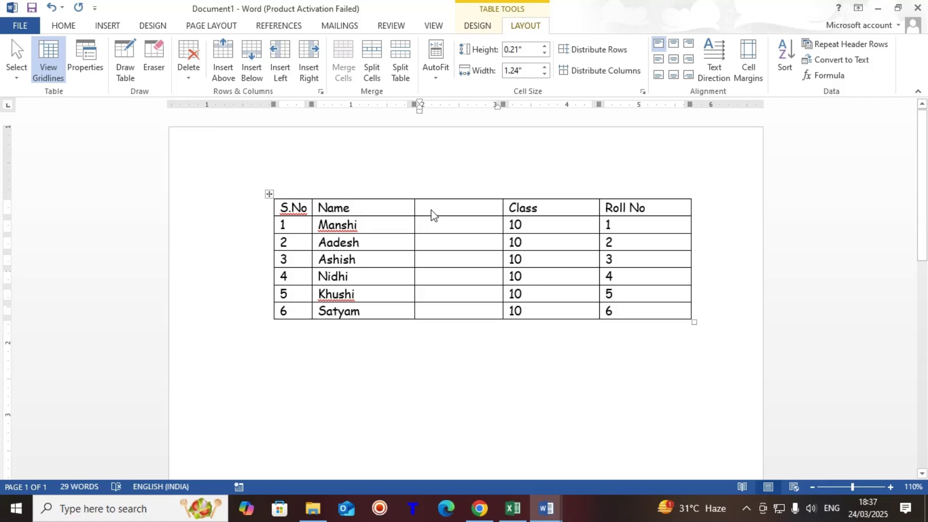
{"action": "type", "text": "Fathe"}
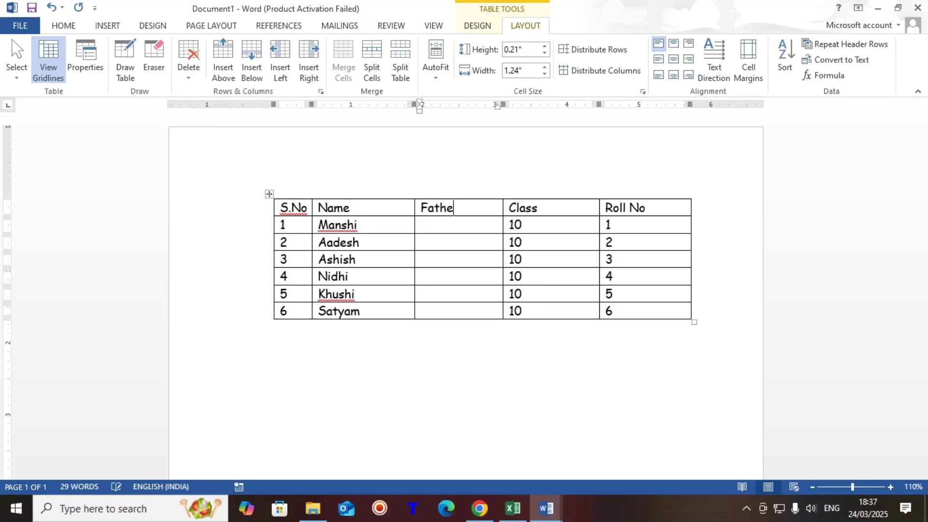
{"action": "type", "text": "r Name"}
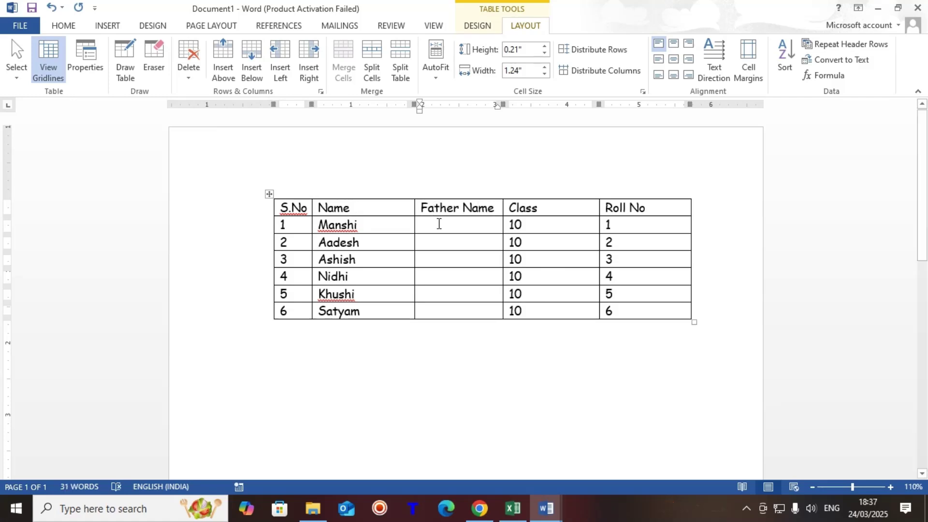
- Insert an empty row above the fourth student's row
{"action": "left_click", "coordinate": [441, 230]}
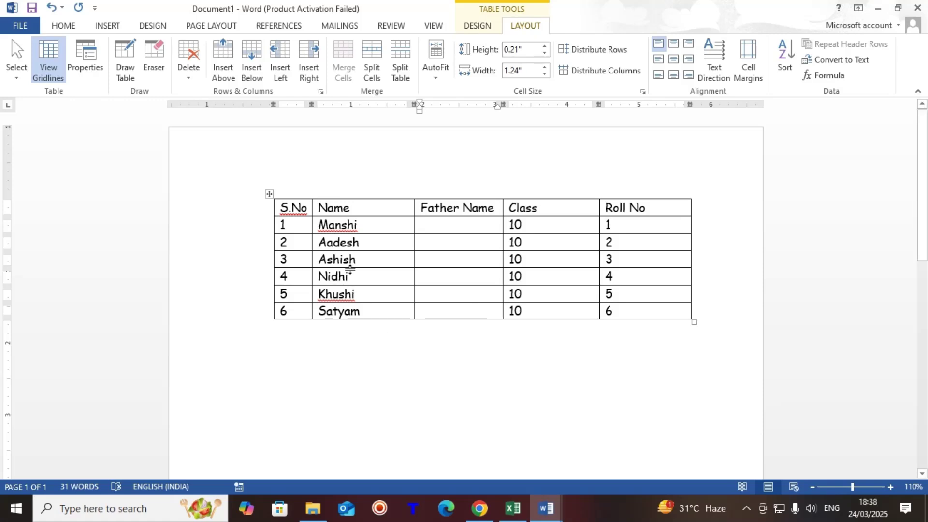
{"action": "left_click", "coordinate": [361, 261]}
{"action": "left_click", "coordinate": [361, 261]}
{"action": "left_click", "coordinate": [359, 278]}
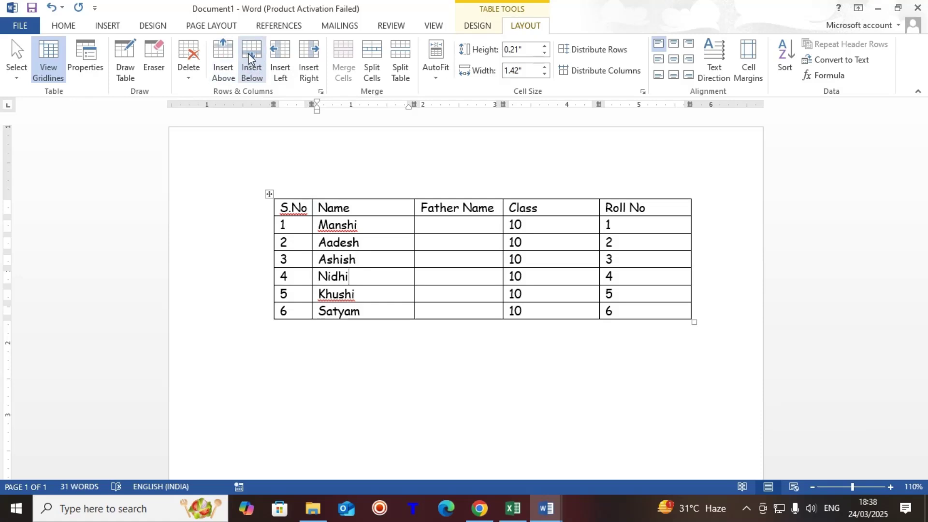
{"action": "left_click", "coordinate": [220, 58]}
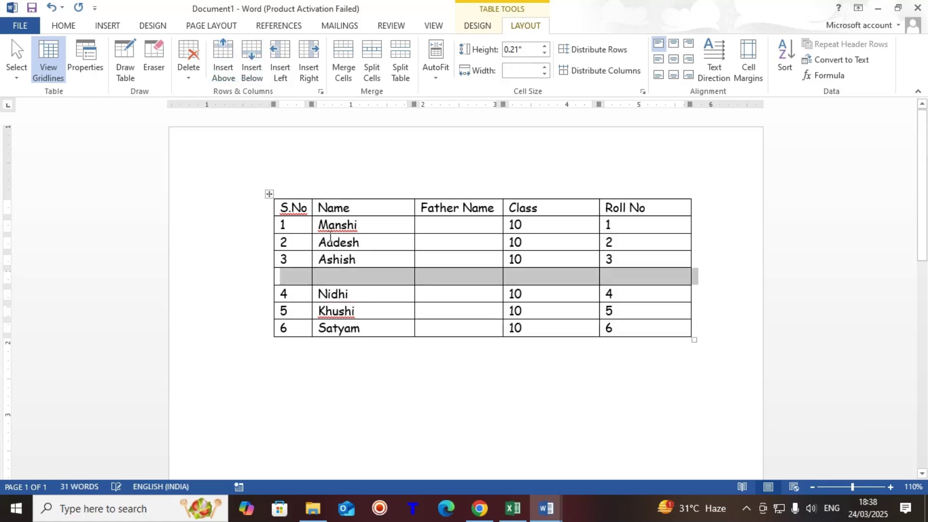
- Fill the empty row with a new student's name, class 10 and roll number 7, leaving the Father Name cell blank
{"action": "left_click", "coordinate": [339, 283]}
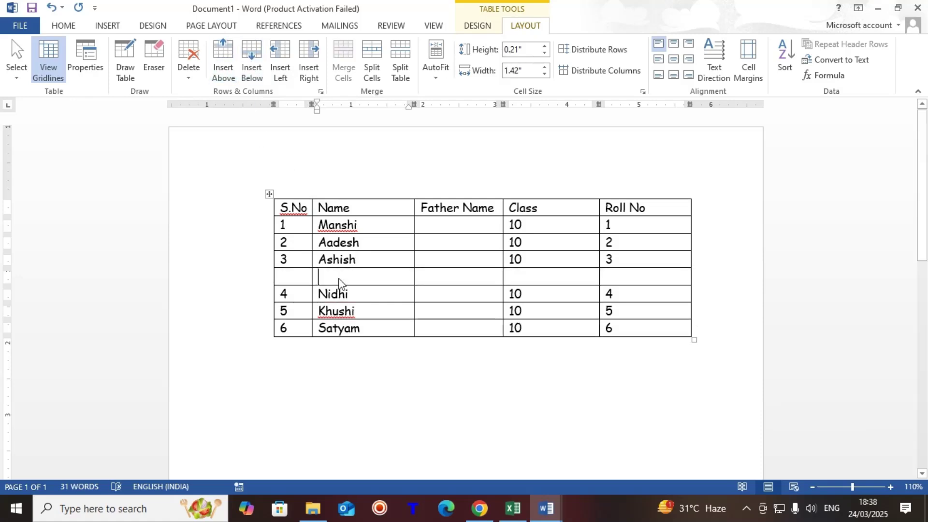
{"action": "type", "text": "Shyam"}
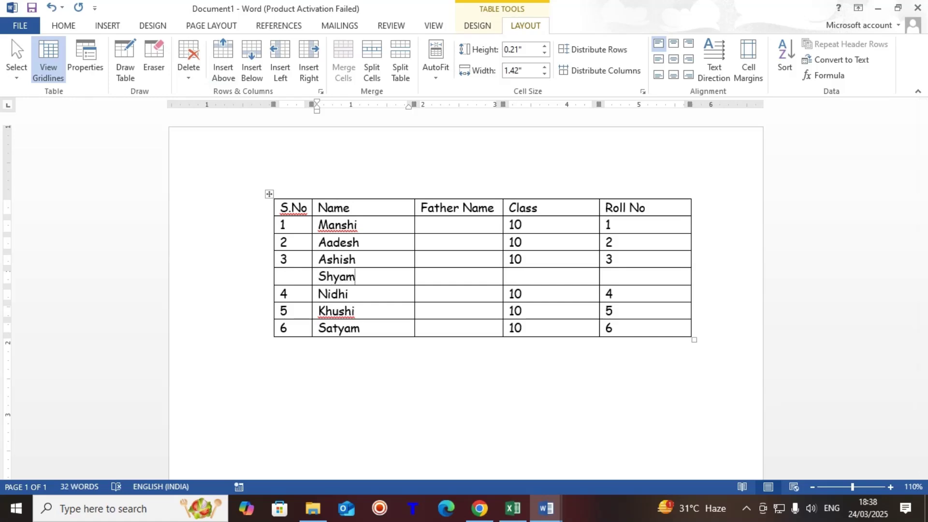
{"action": "key", "text": "Tab"}
{"action": "key", "text": "Tab"}
{"action": "type", "text": "10"}
{"action": "key", "text": "Tab"}
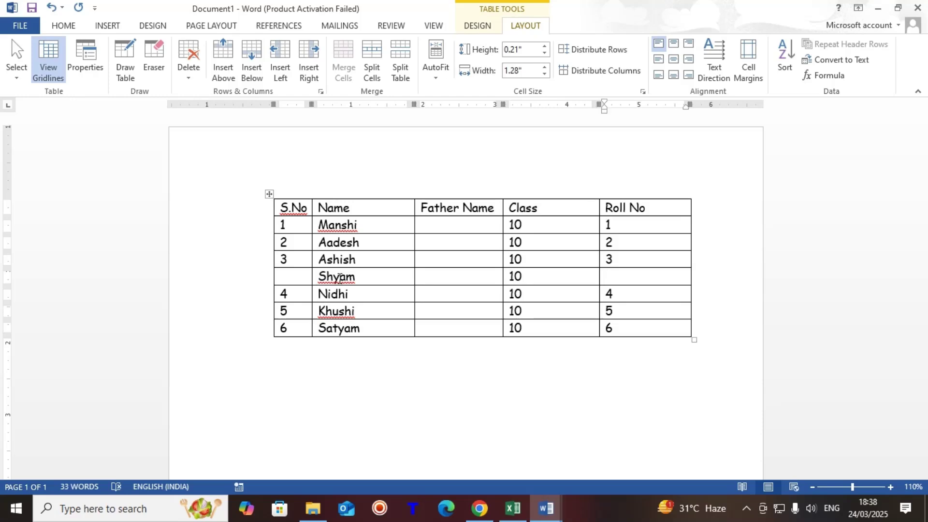
{"action": "type", "text": "7"}
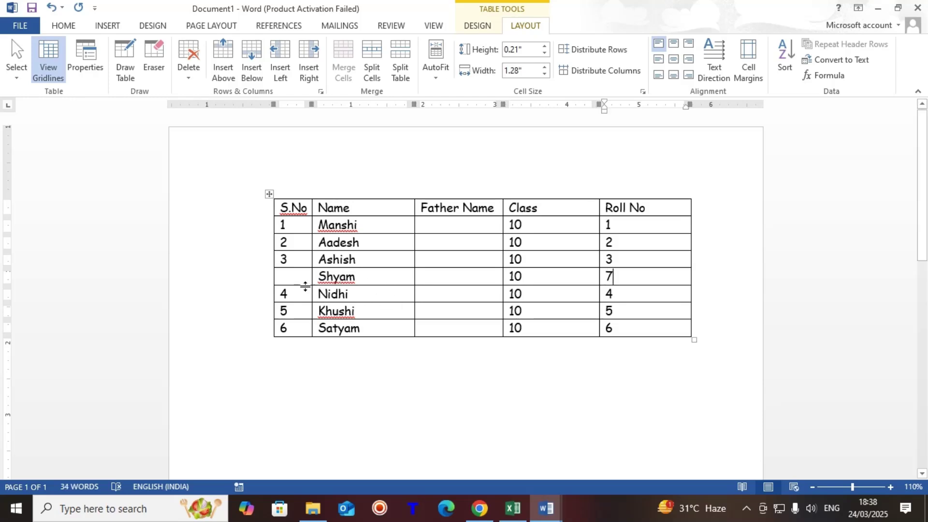
- Enter serial number 4 for the added student and renumber the three rows below it 5, 6 and 7
{"action": "left_click", "coordinate": [298, 280]}
{"action": "type", "text": "4"}
{"action": "key", "text": "Down"}
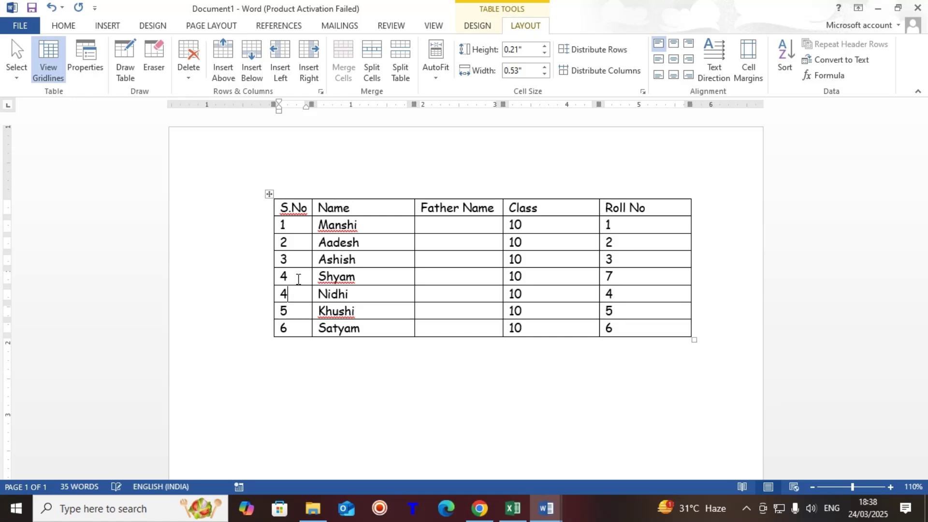
{"action": "key", "text": "BackSpace"}
{"action": "key", "text": "BackSpace"}
{"action": "type", "text": "6"}
{"action": "key", "text": "Down"}
{"action": "key", "text": "BackSpace"}
{"action": "type", "text": "7"}
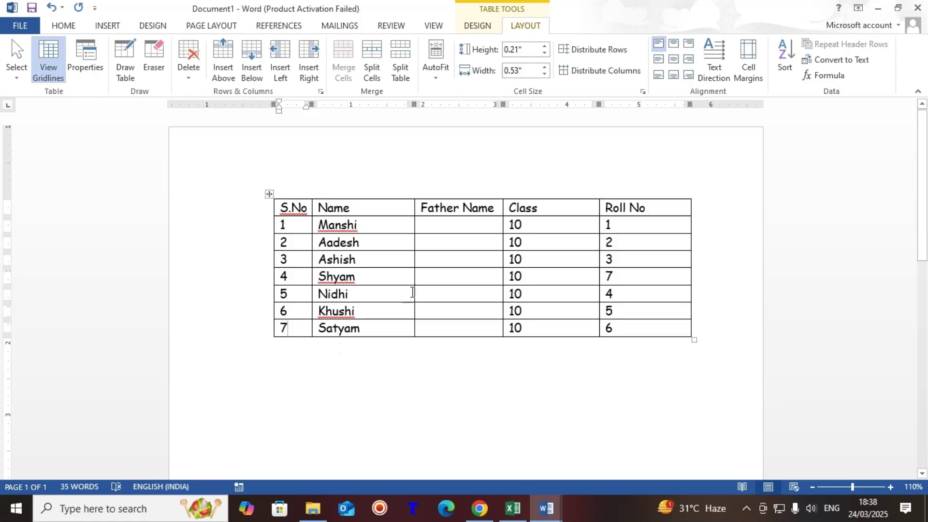
- Delete the Father Name column from the table
{"action": "left_click", "coordinate": [440, 274]}
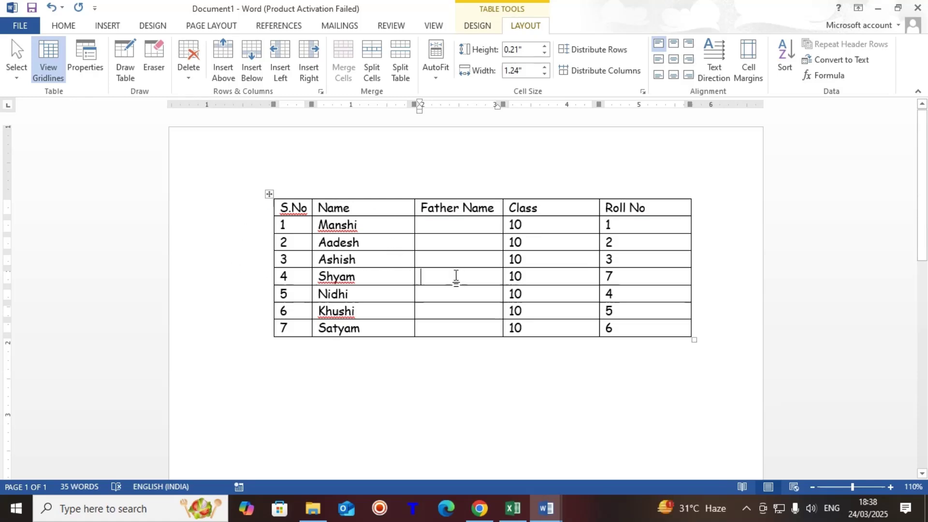
{"action": "left_click_drag", "start_coordinate": [467, 209], "coordinate": [463, 317]}
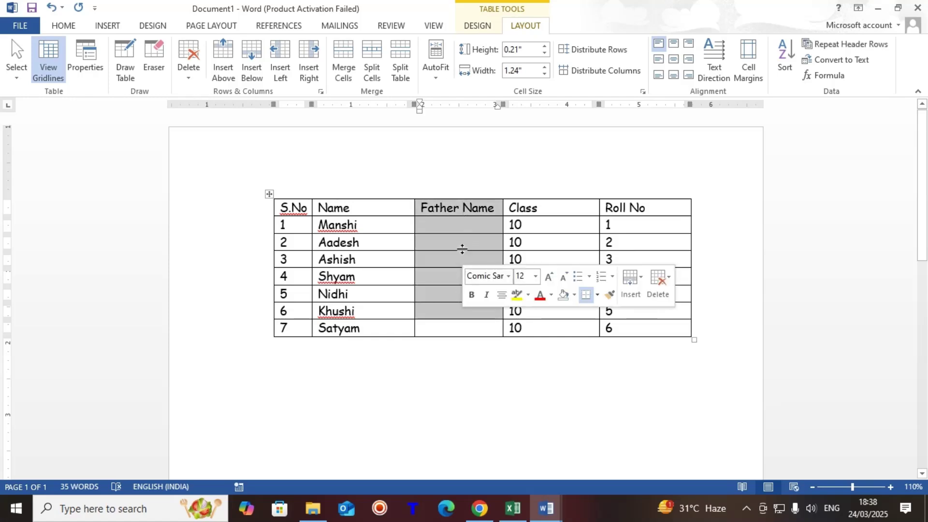
{"action": "left_click", "coordinate": [478, 208]}
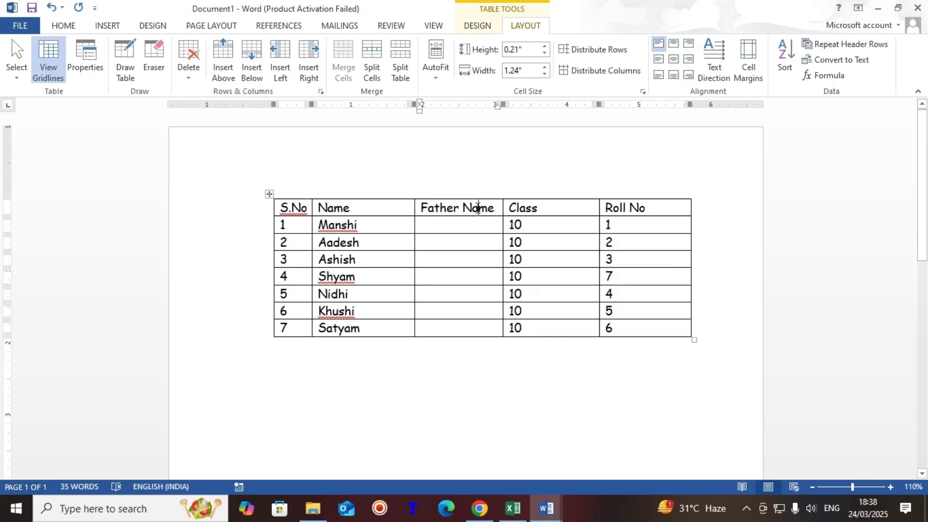
{"action": "left_click", "coordinate": [187, 76]}
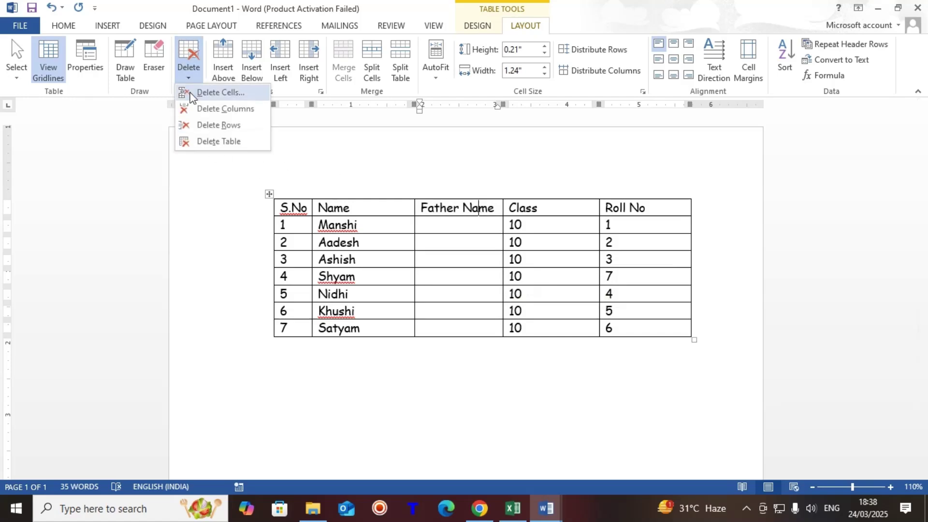
{"action": "left_click", "coordinate": [218, 114]}
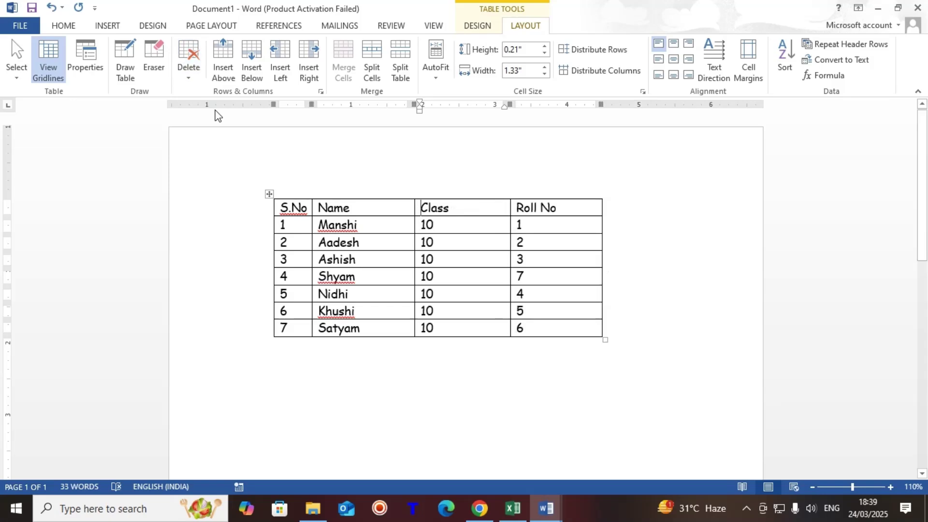
{"action": "left_click", "coordinate": [242, 344]}
{"action": "left_click", "coordinate": [437, 26]}
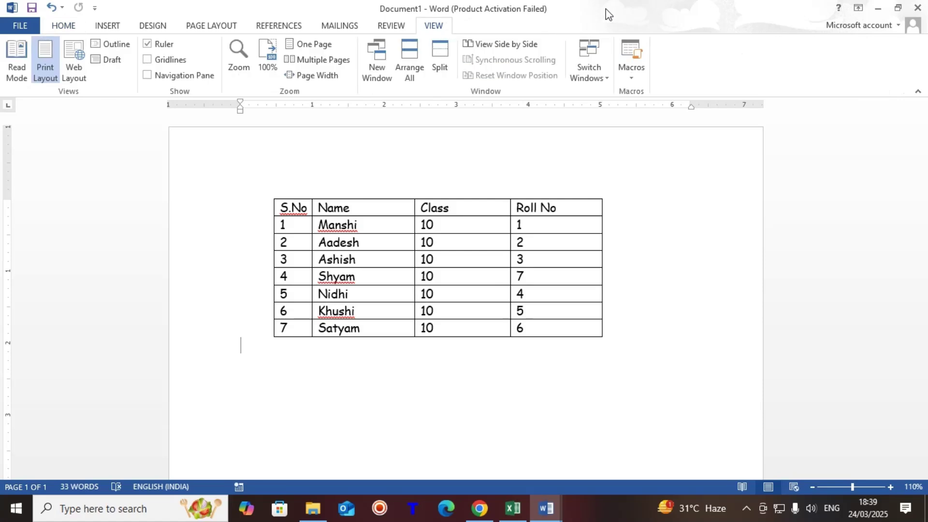
{"action": "left_click", "coordinate": [454, 258]}
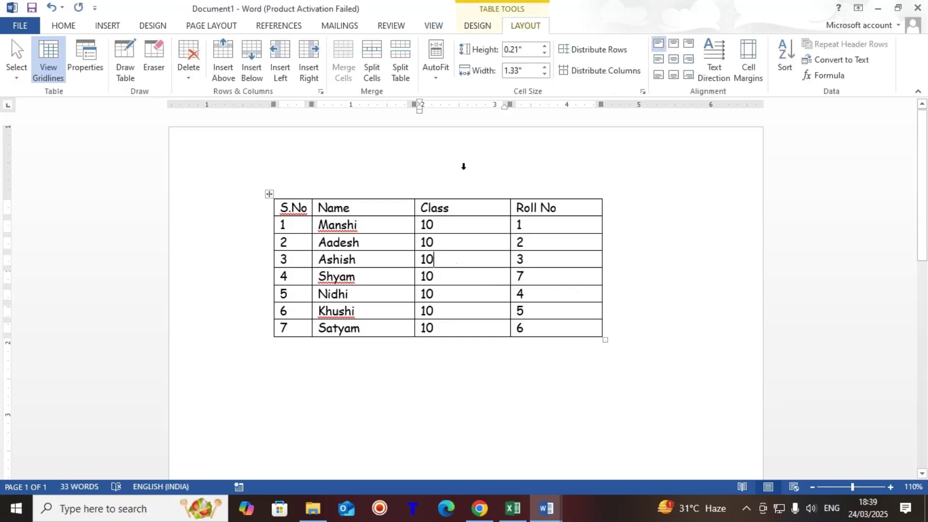
{"action": "left_click", "coordinate": [478, 30]}
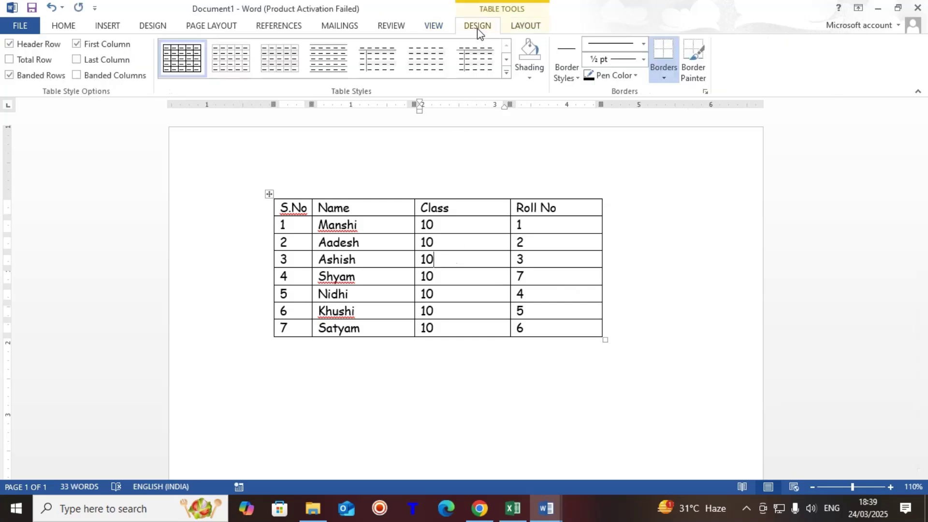
{"action": "left_click", "coordinate": [521, 31]}
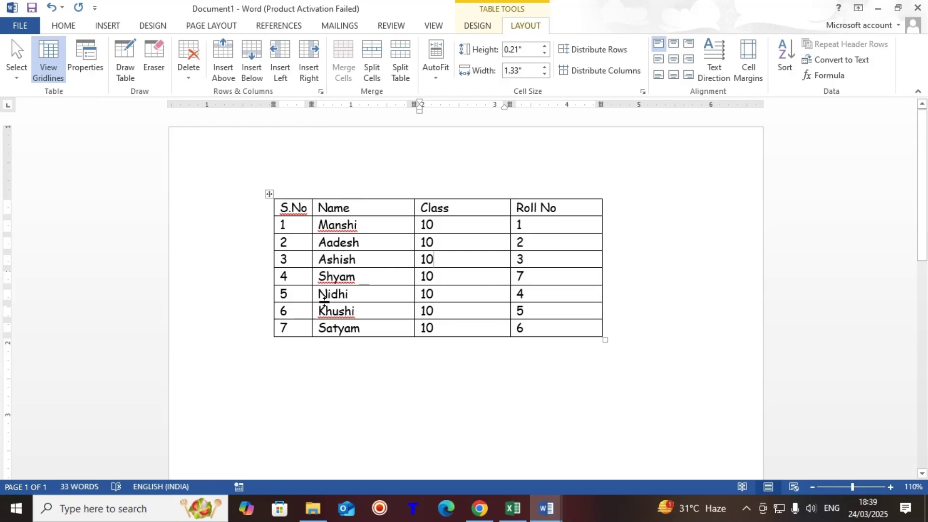
- Delete the row with serial number 6 from the student table, and undo that deletion
{"action": "left_click_drag", "start_coordinate": [319, 310], "coordinate": [556, 311]}
{"action": "left_click", "coordinate": [380, 312]}
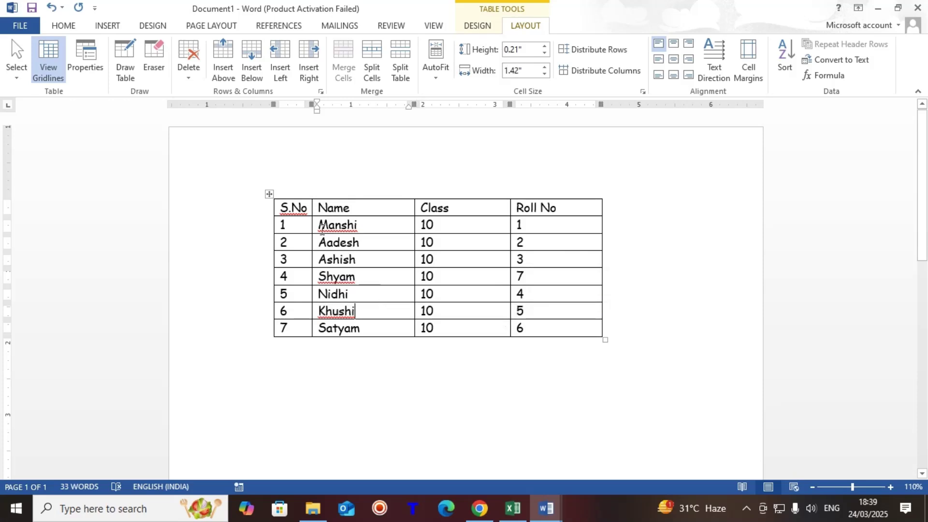
{"action": "left_click", "coordinate": [191, 79]}
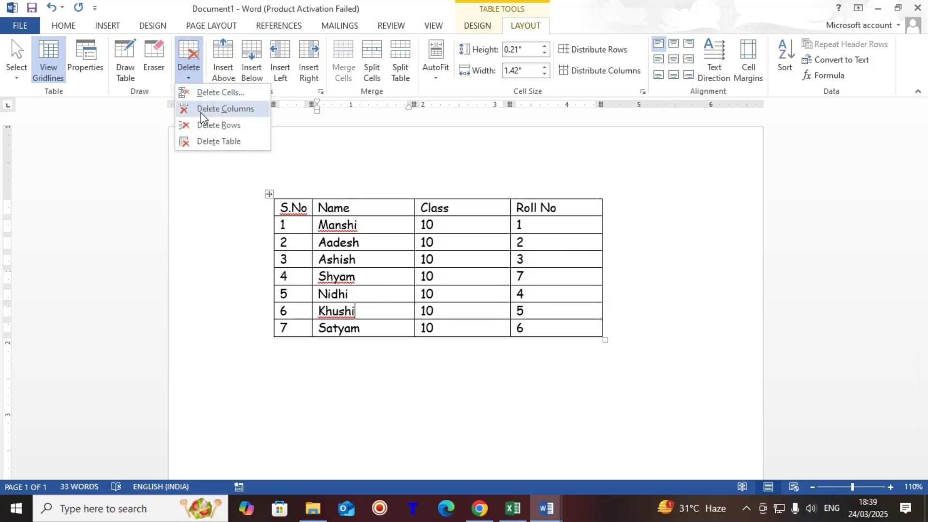
{"action": "left_click", "coordinate": [214, 126]}
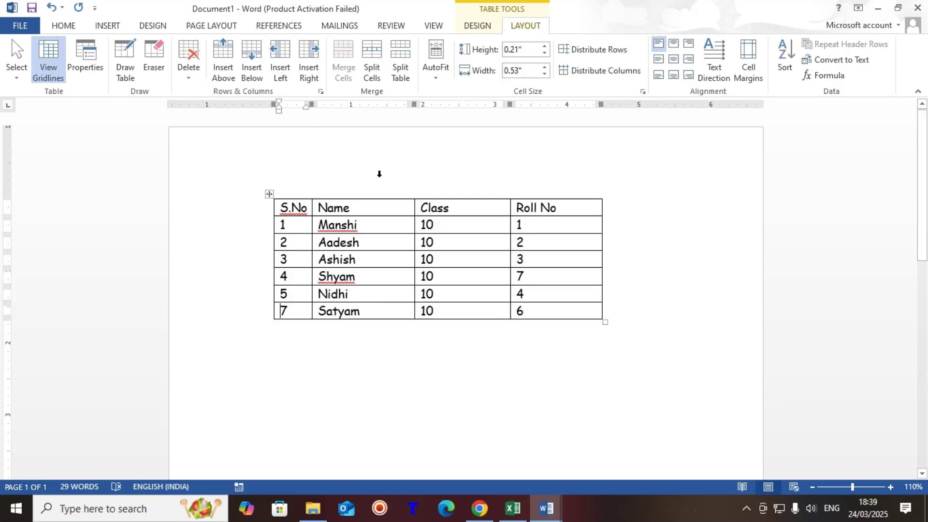
{"action": "key", "text": "ctrl+z"}
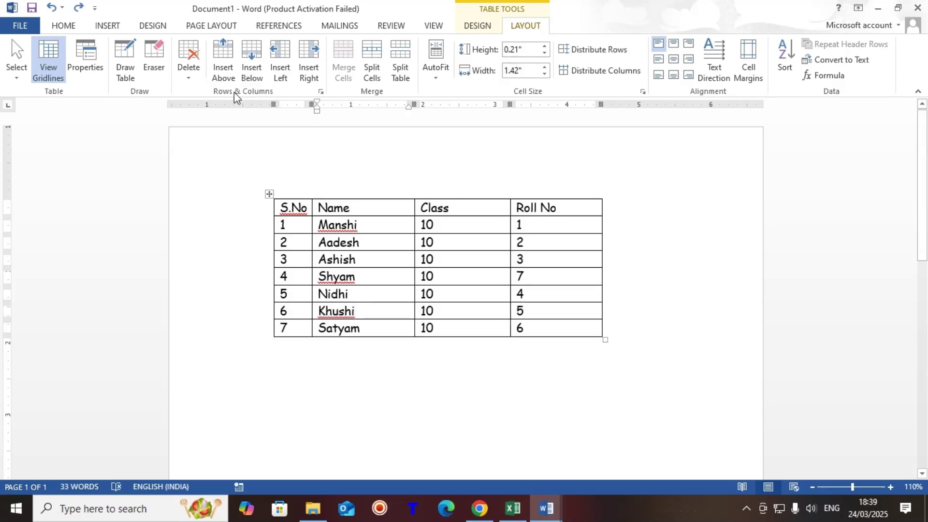
- Delete the entire student table from the document
{"action": "left_click", "coordinate": [191, 83]}
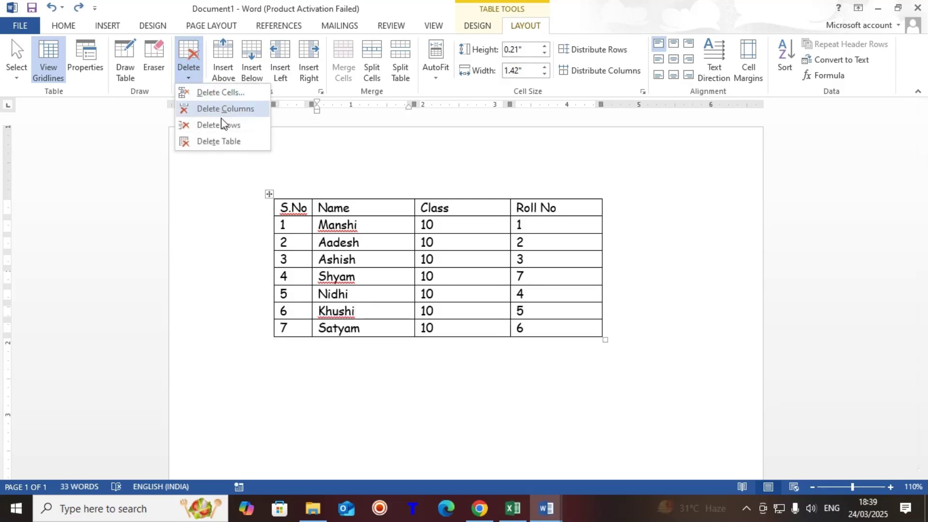
{"action": "left_click", "coordinate": [370, 244]}
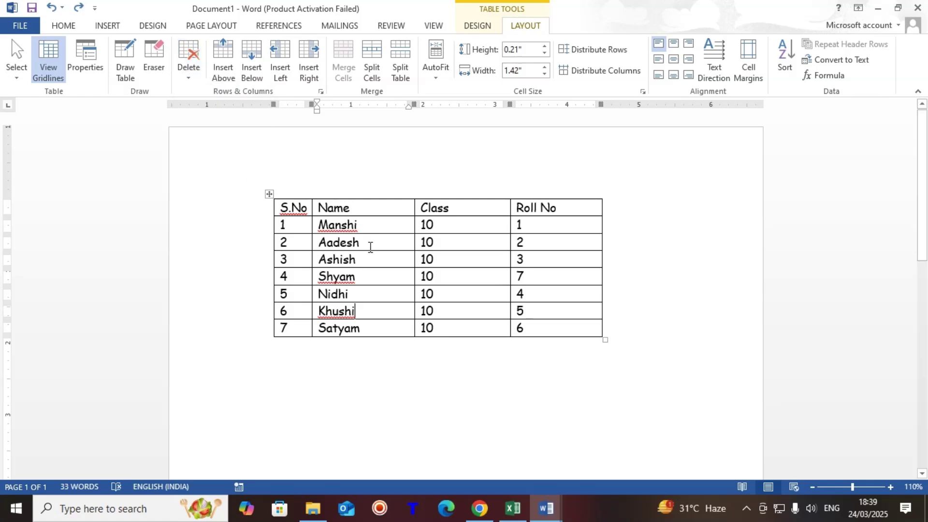
{"action": "left_click", "coordinate": [190, 82]}
{"action": "left_click", "coordinate": [213, 143]}
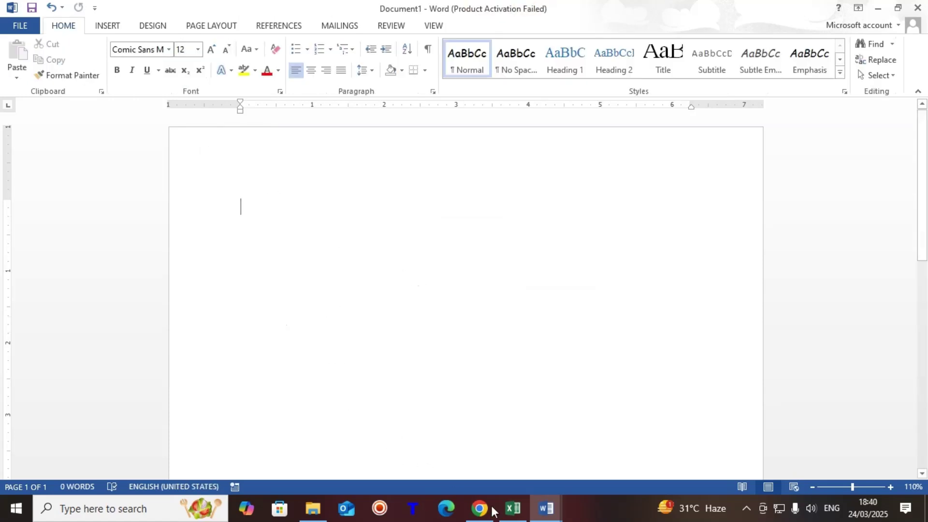
- Switch to the MS WORD COURSE document and review the Day 4 topics and the start of the Day 5 list
{"action": "left_click", "coordinate": [545, 508]}
{"action": "left_click", "coordinate": [495, 478]}
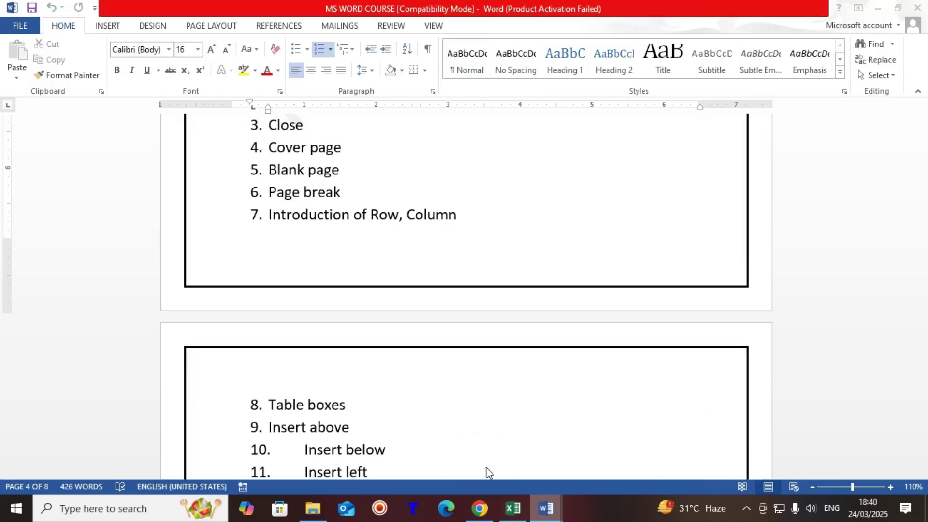
{"action": "scroll", "coordinate": [399, 372], "scroll_direction": "up", "scroll_amount": 3}
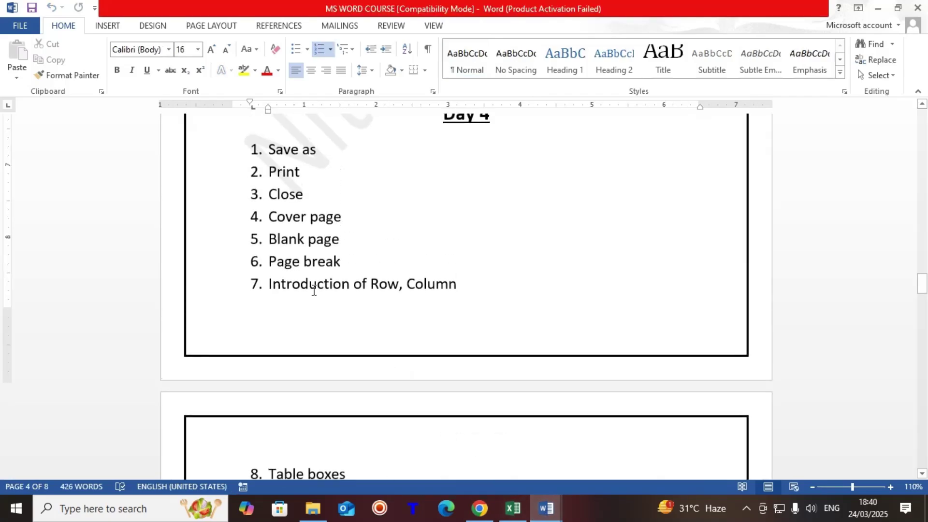
{"action": "scroll", "coordinate": [415, 285], "scroll_direction": "down", "scroll_amount": 5}
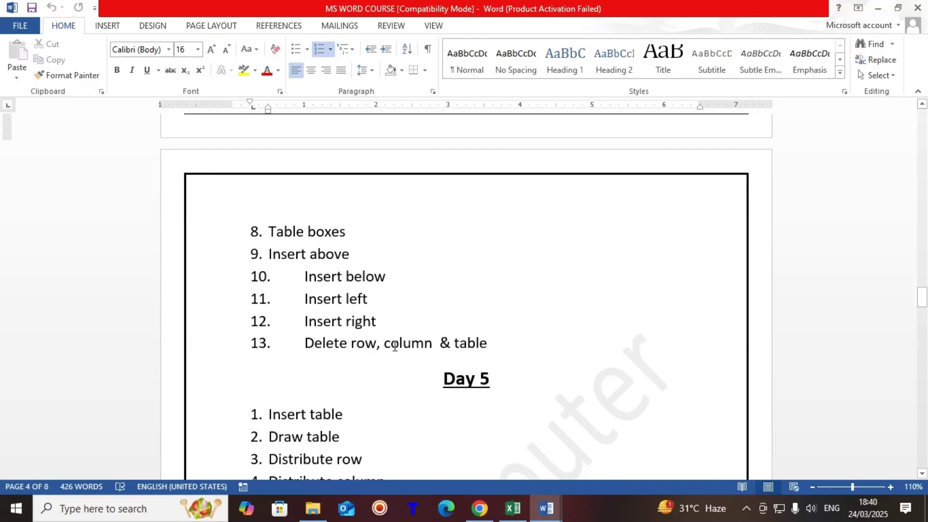
{"action": "scroll", "coordinate": [459, 334], "scroll_direction": "down", "scroll_amount": 1}
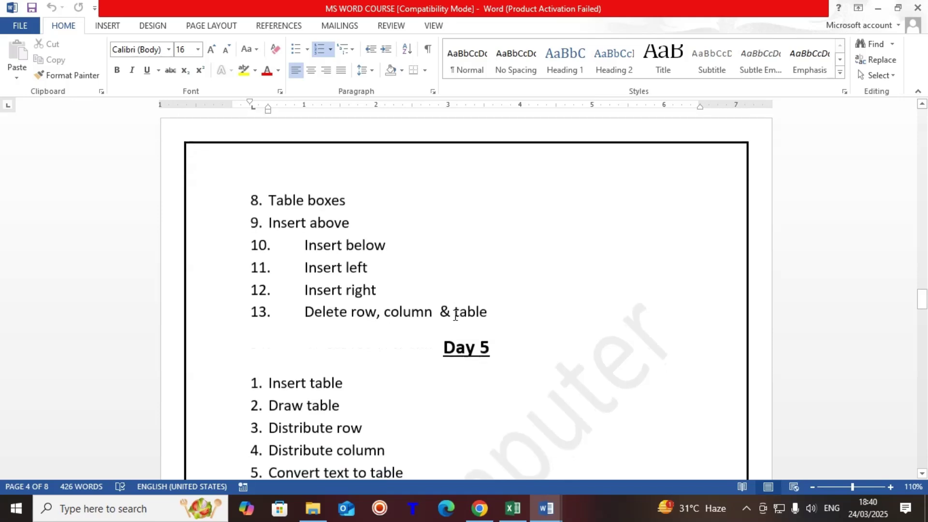
{"action": "scroll", "coordinate": [450, 311], "scroll_direction": "up", "scroll_amount": 5}
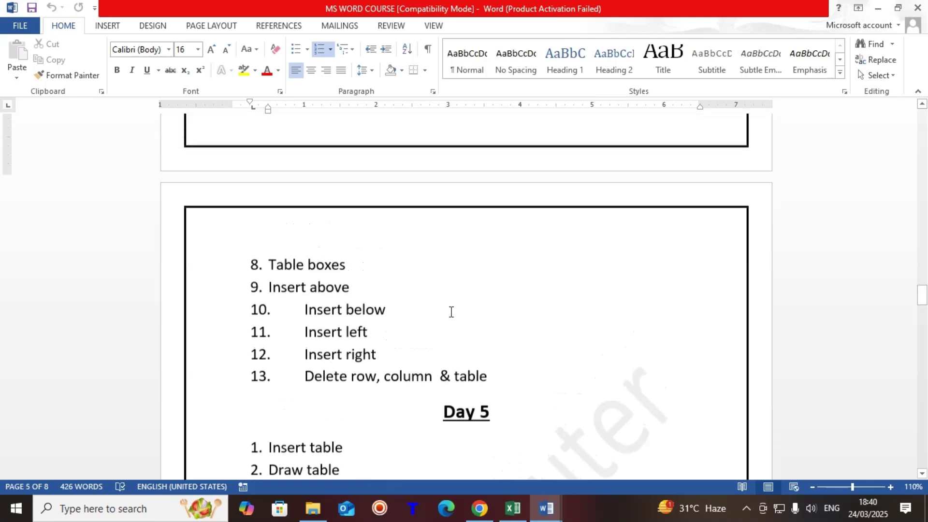
{"action": "left_click", "coordinate": [475, 191]}
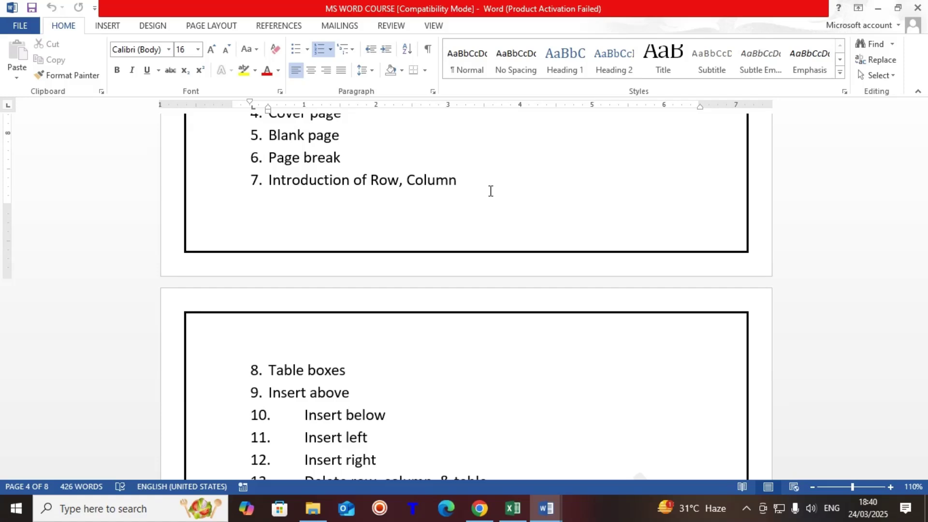
{"action": "scroll", "coordinate": [465, 277], "scroll_direction": "down", "scroll_amount": 5}
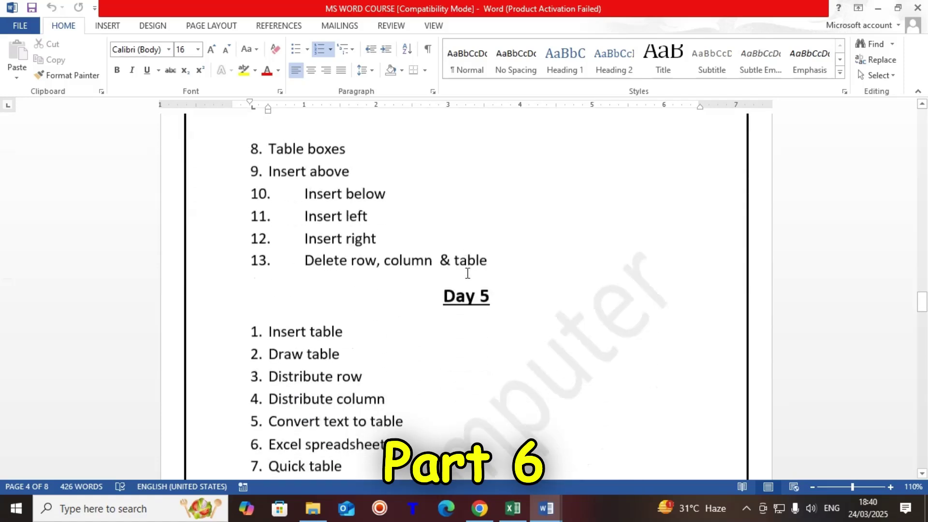